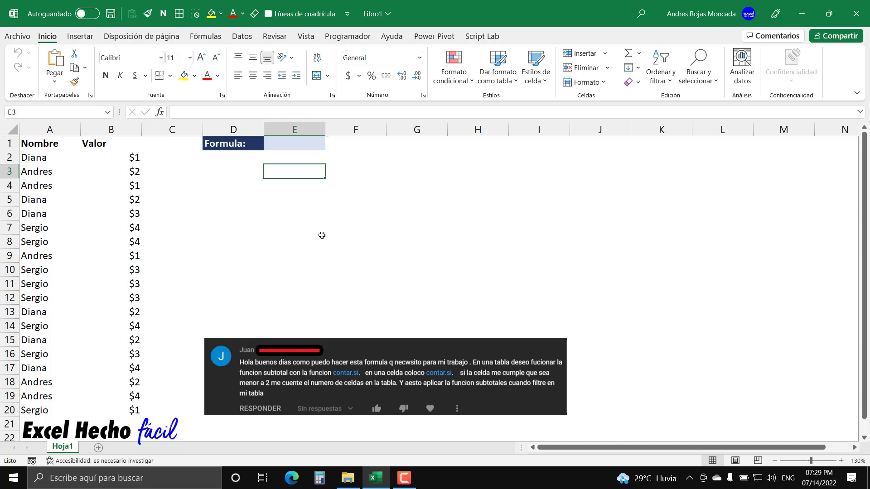
drag(52, 144, 109, 409)
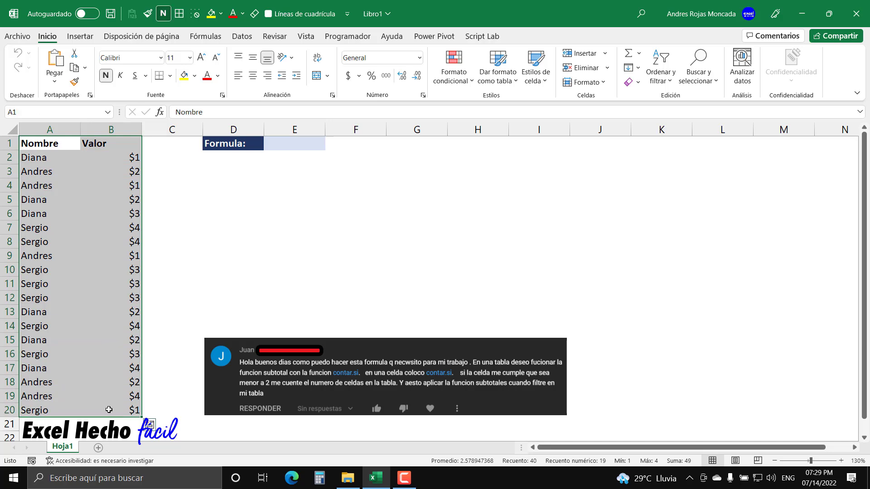
drag(44, 158, 62, 410)
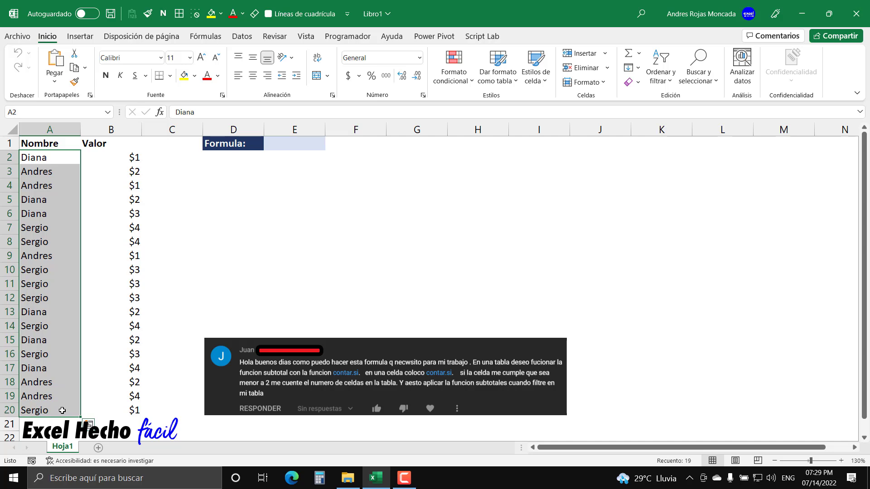
drag(44, 159, 38, 413)
drag(107, 157, 108, 414)
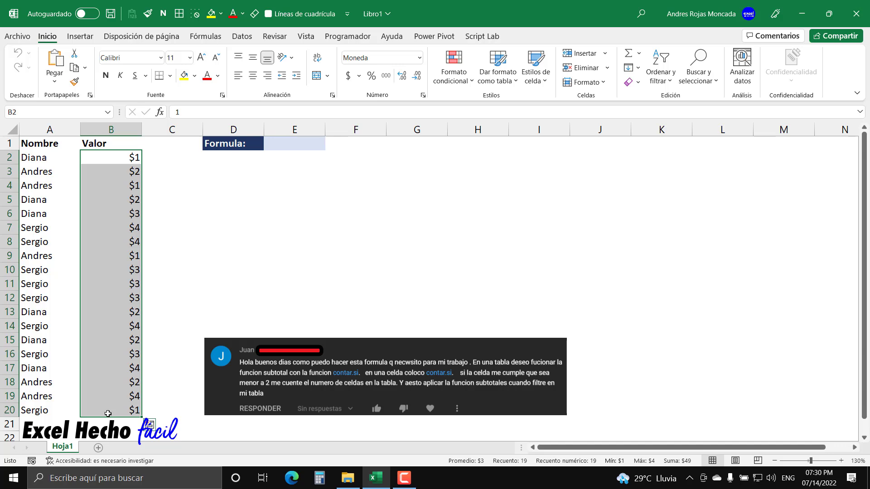
Convert the range A1:B20 into a table with headers and name the table BD
drag(54, 145, 103, 417)
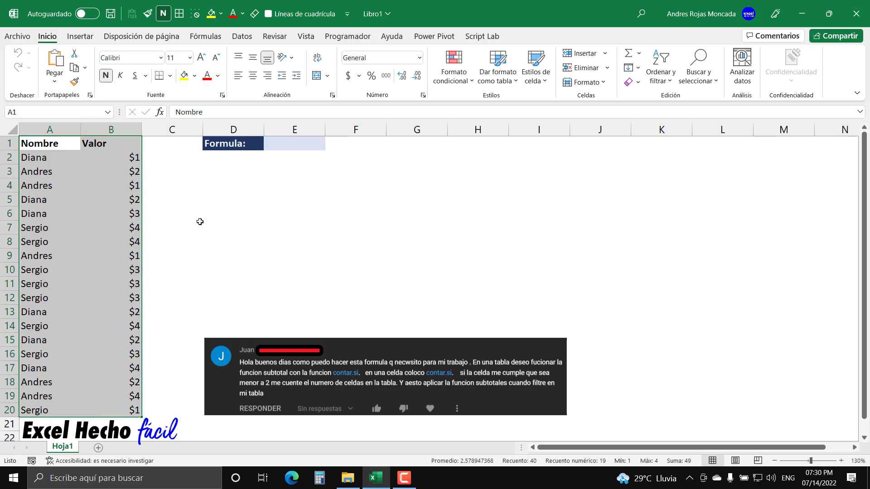
key(ctrl+t)
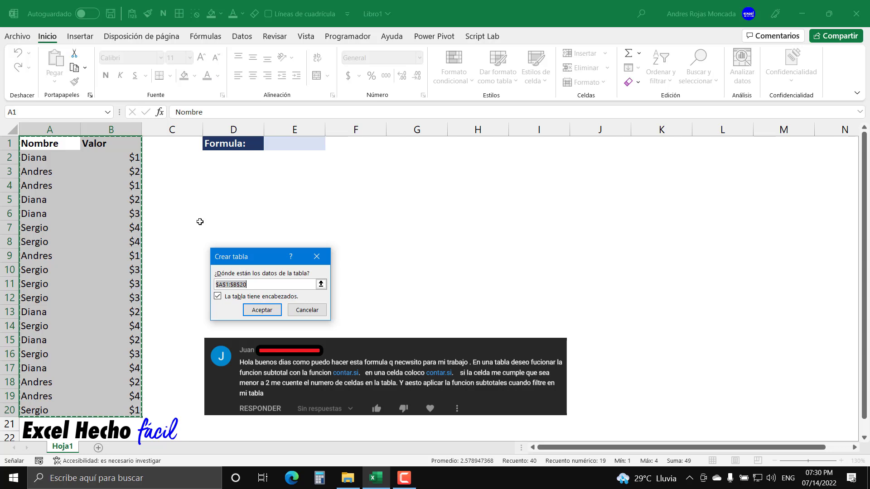
key(Return)
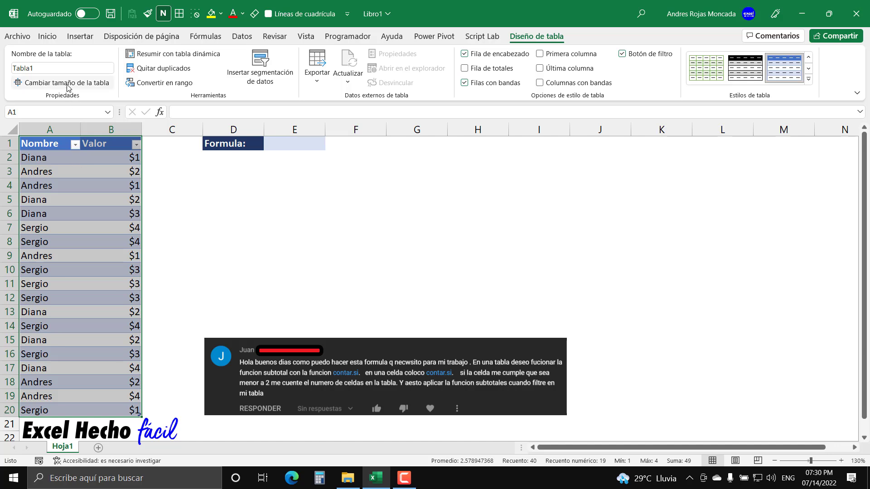
click(66, 70)
text(BD)
key(Return)
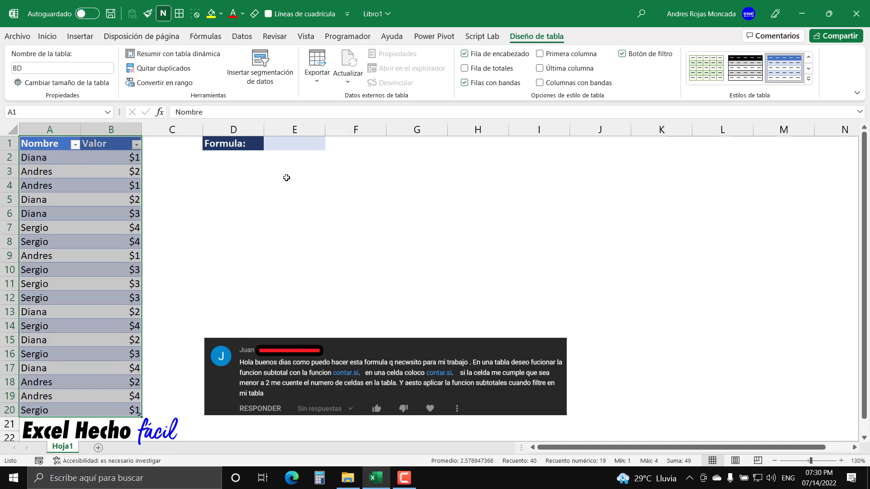
Enter the label "Subtotales:" in cell G1 and make it bold
click(411, 148)
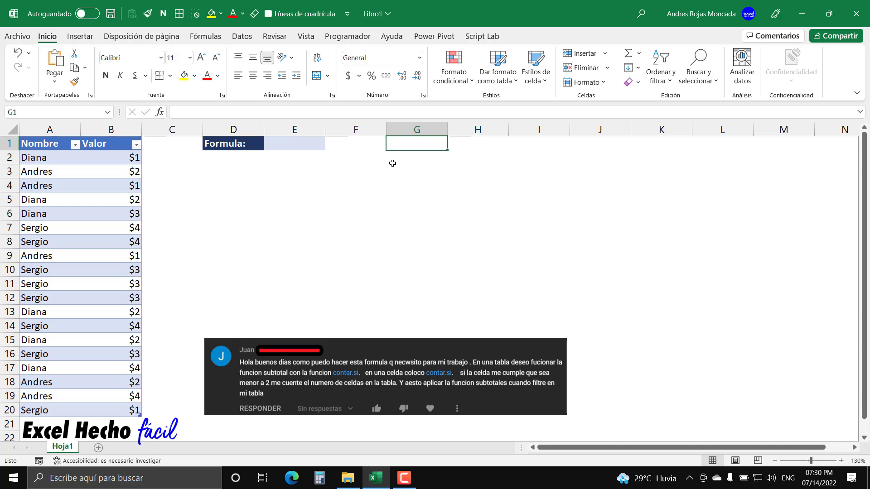
text(Subtota)
key(BackSpace)
key(BackSpace)
text(ta)
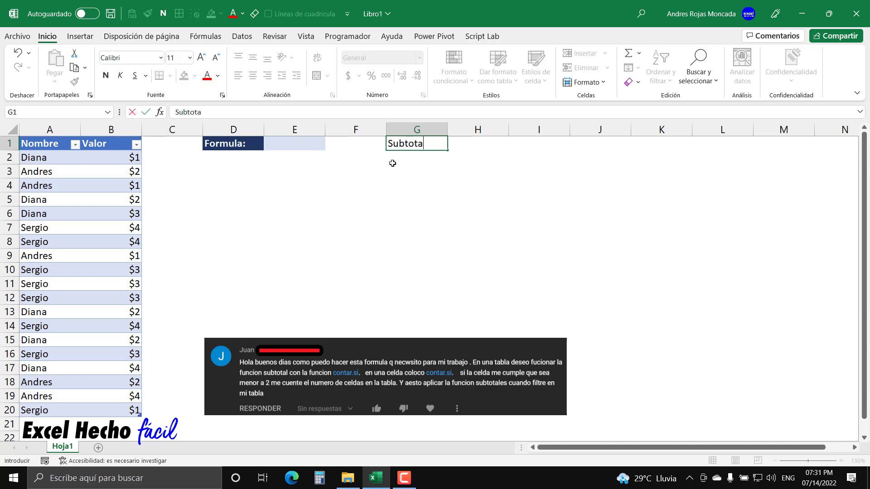
text(lers)
key(BackSpace)
key(BackSpace)
text(s:)
key(ctrl+Return)
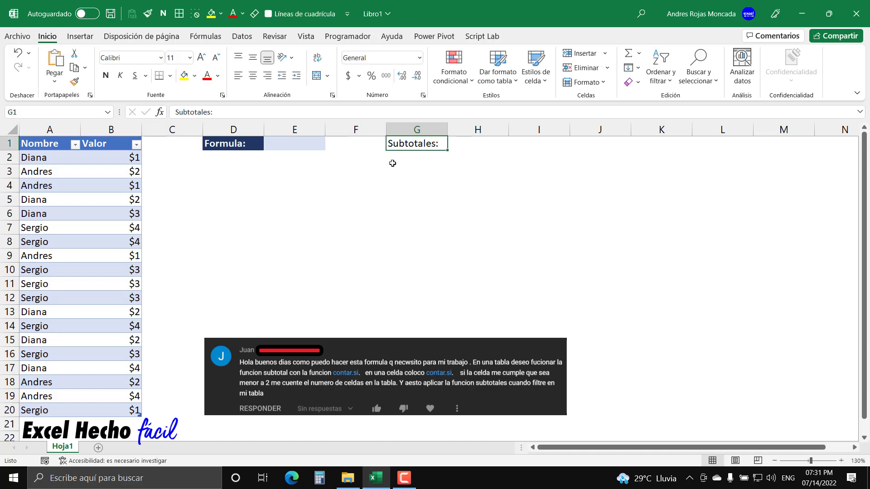
key(ctrl+n)
Enter the formula =SUBTOTALES(2,BD[Valor]) in cell H1, using the CONTAR function option on the Valor column
key(Right)
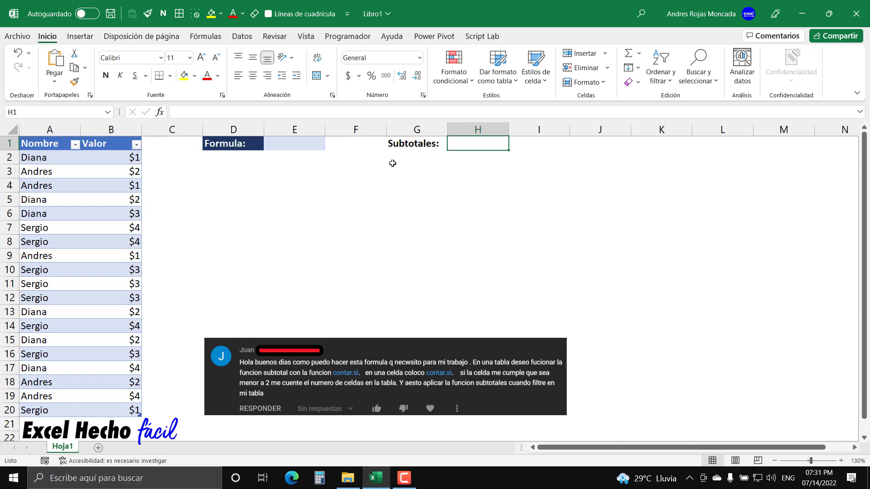
text(=sub)
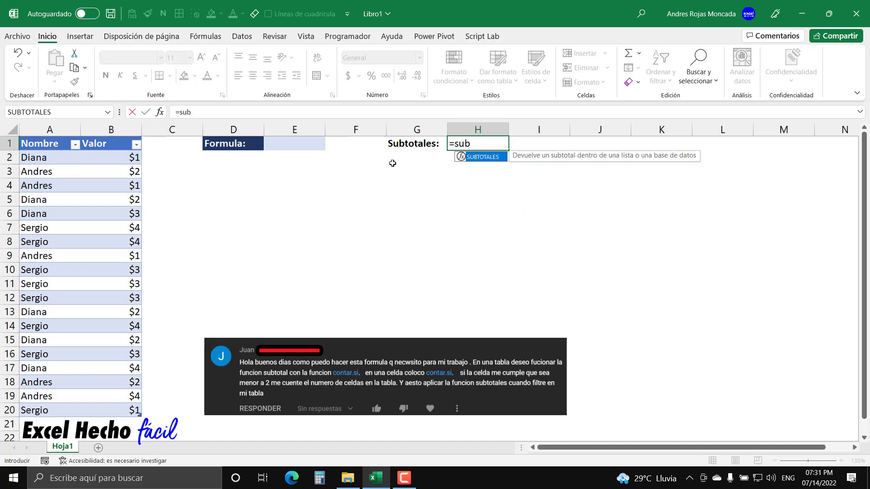
key(Tab)
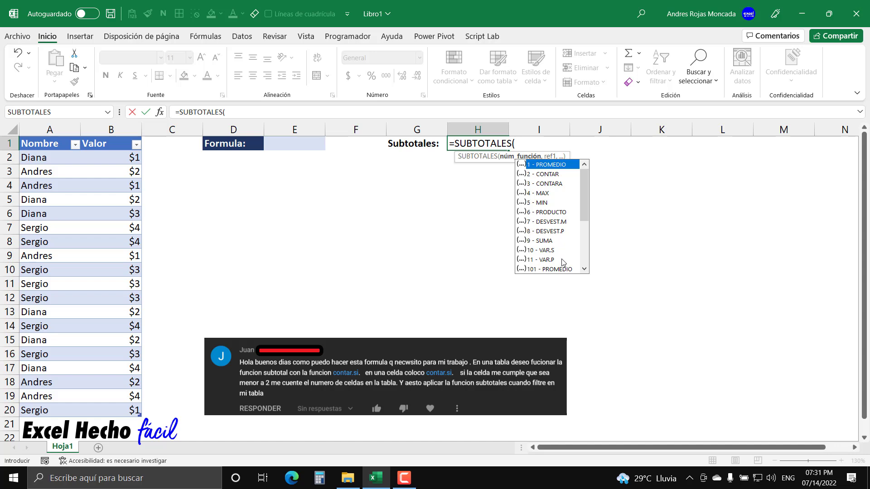
double_click(555, 174)
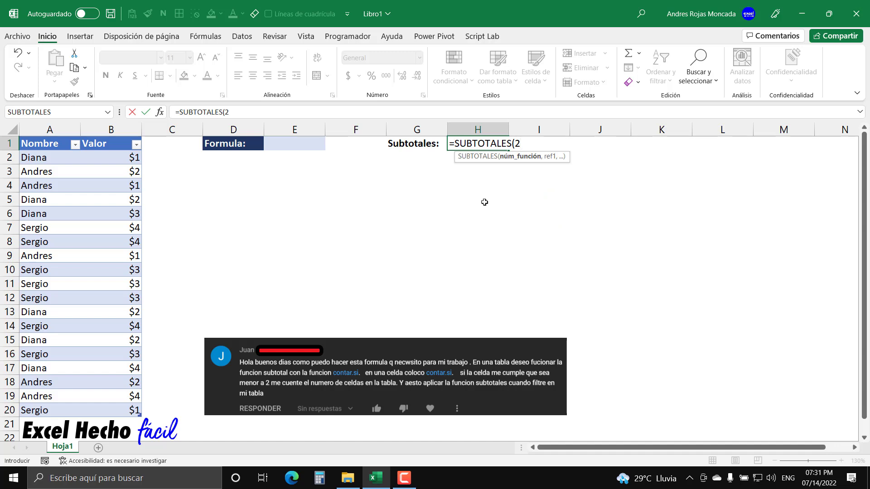
text(,)
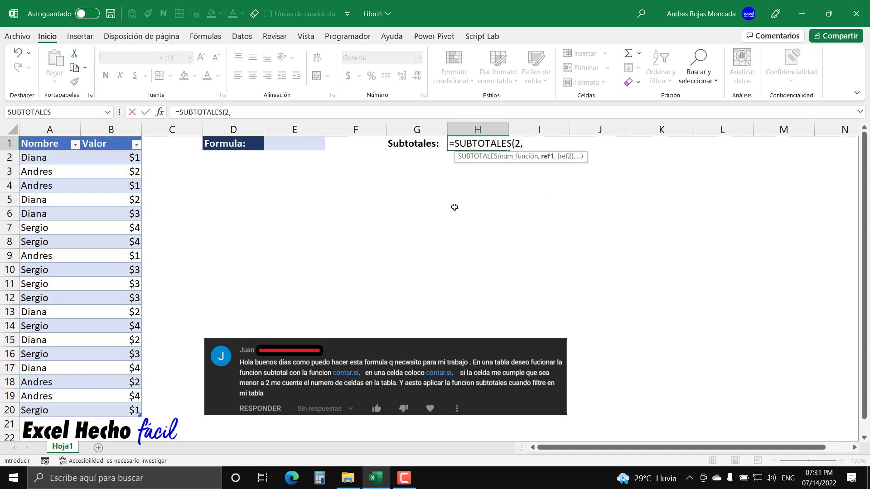
click(125, 137)
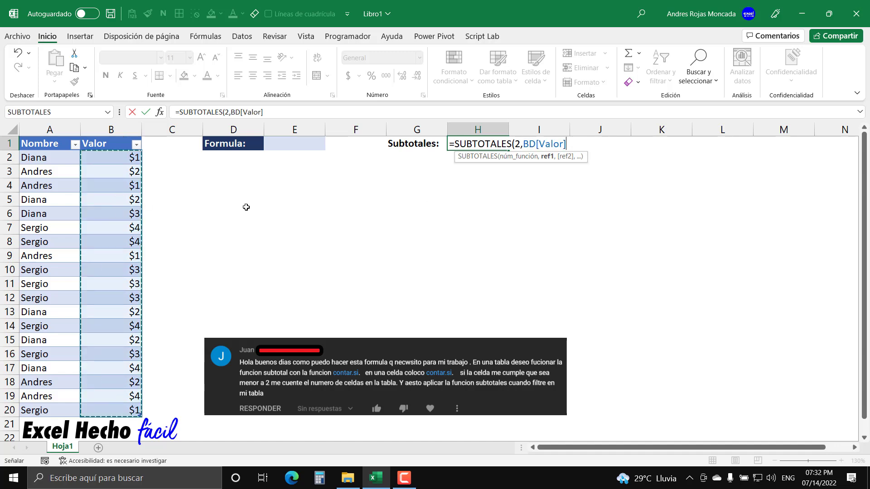
text())
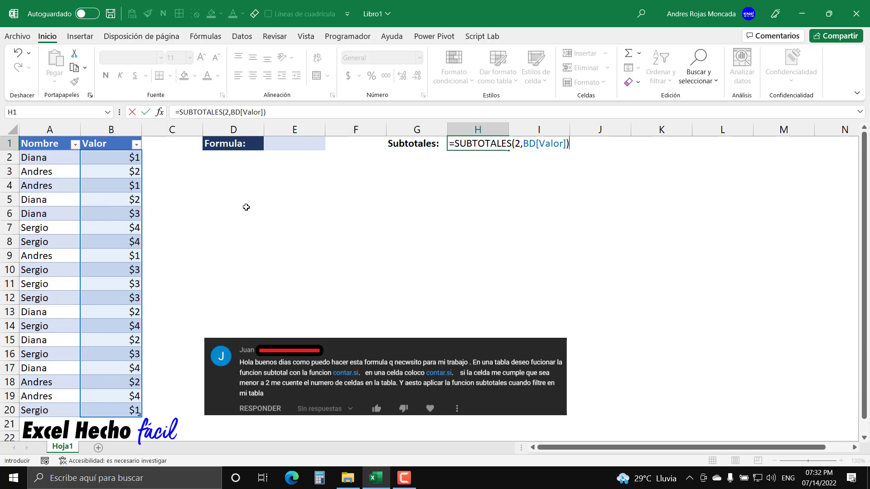
key(Return)
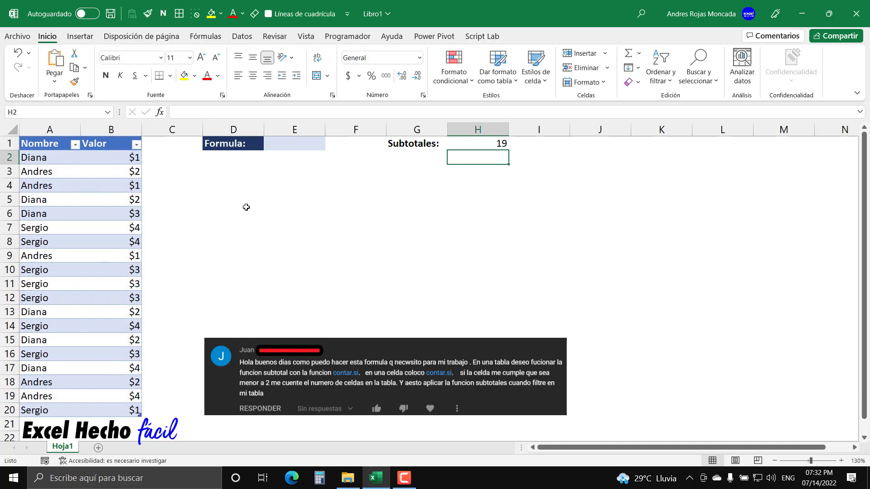
Check the H1 subtotal against the count of the selected entries in the Nombre column
click(462, 142)
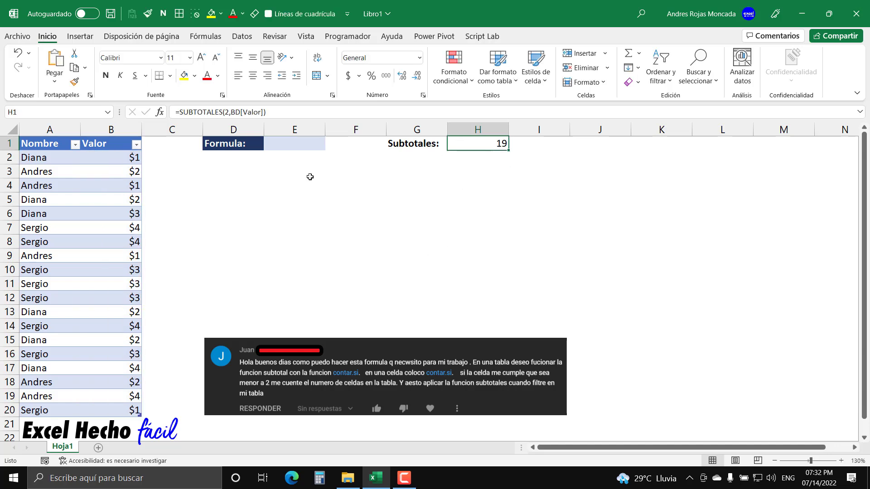
drag(49, 159, 43, 404)
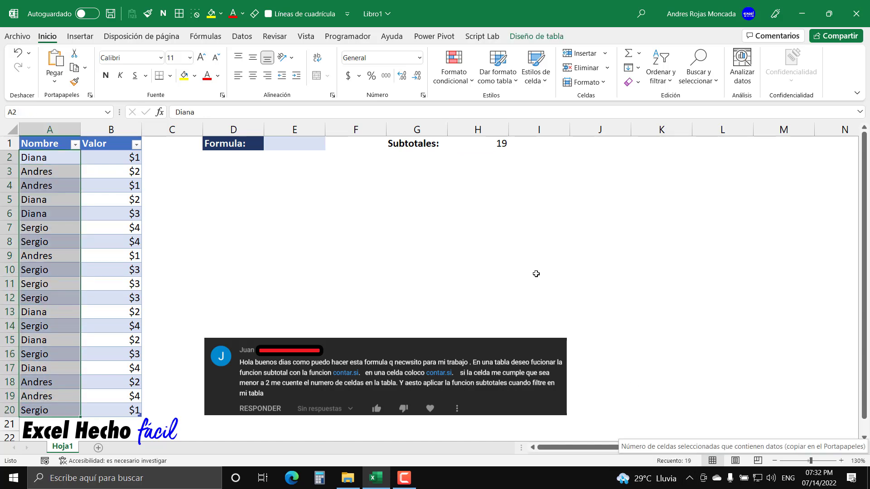
click(471, 145)
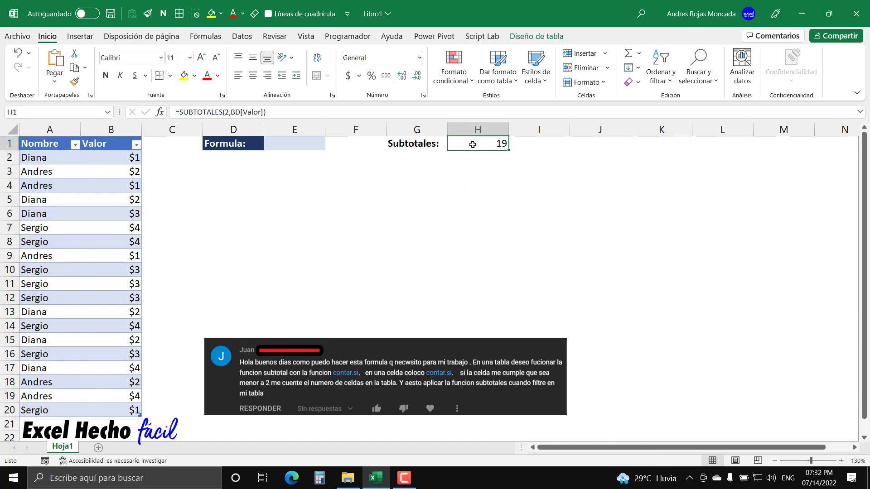
Filter the Nombre column to only the first name in its list and select the filtered entries to compare their count with H1
click(49, 146)
click(75, 144)
click(30, 278)
click(31, 288)
click(82, 385)
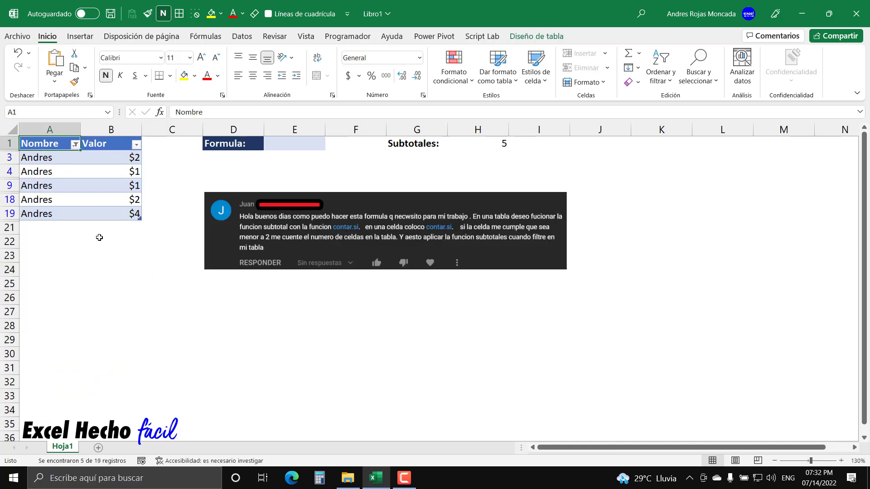
drag(46, 157, 48, 217)
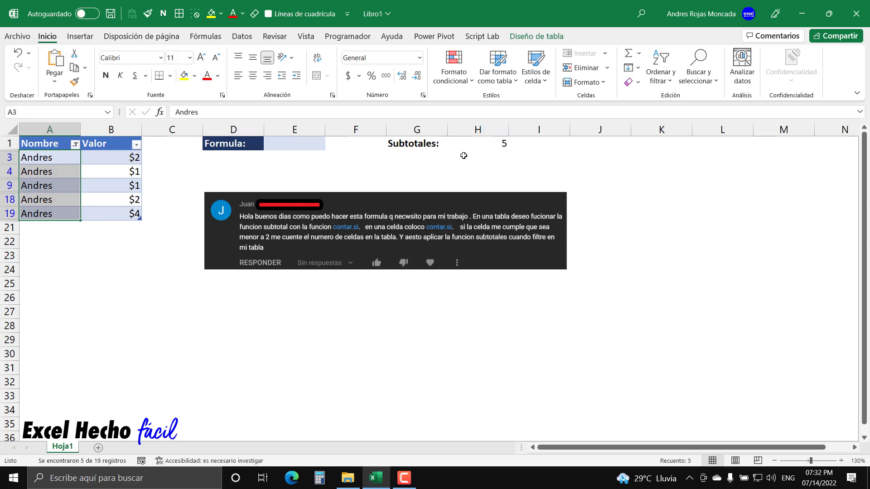
Remove the filter from the BD table, restore its header filter controls and return to the formula in H1
click(54, 146)
key(ctrl+shift+l)
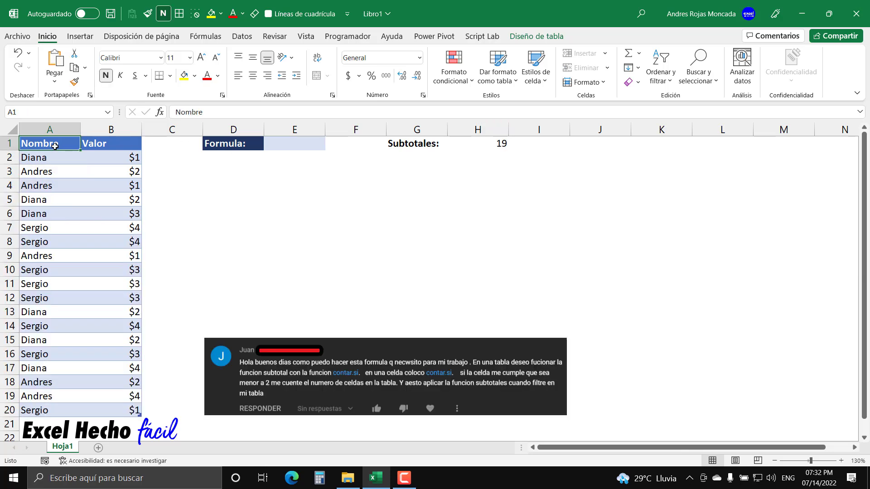
key(ctrl+shift+l)
click(479, 141)
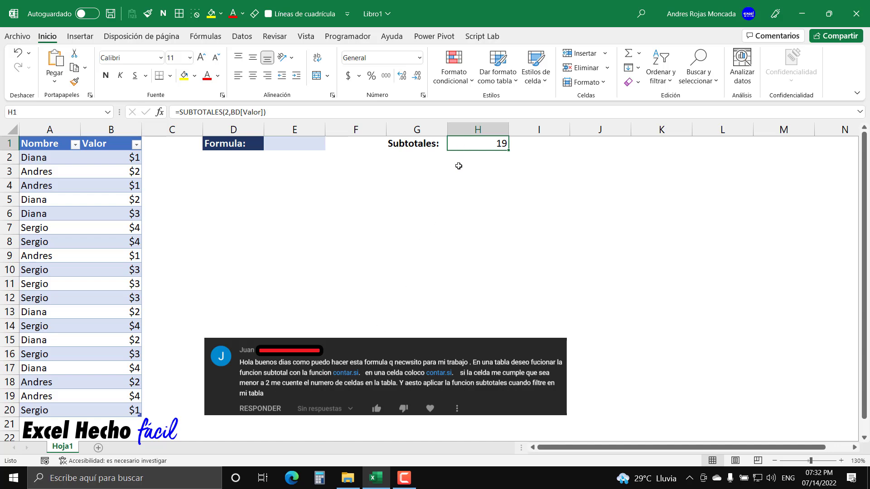
Enter the label "Contar.Si:" in cell I1 and make it bold
click(533, 142)
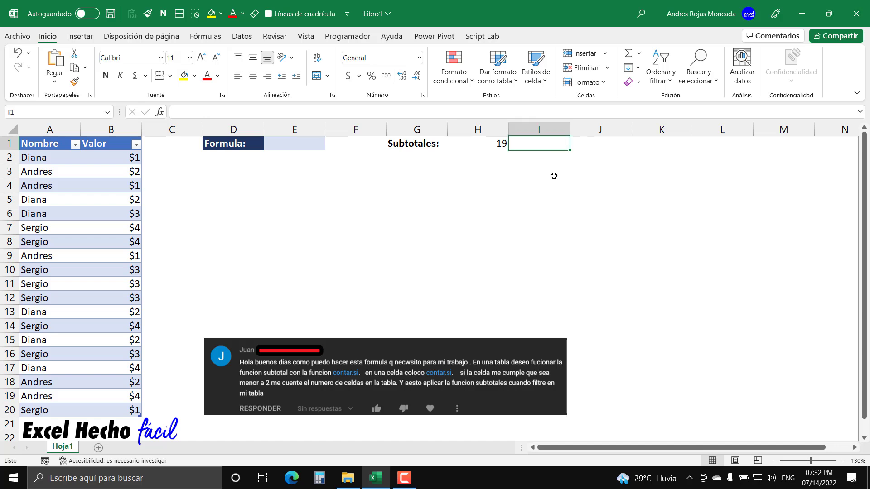
text(Con)
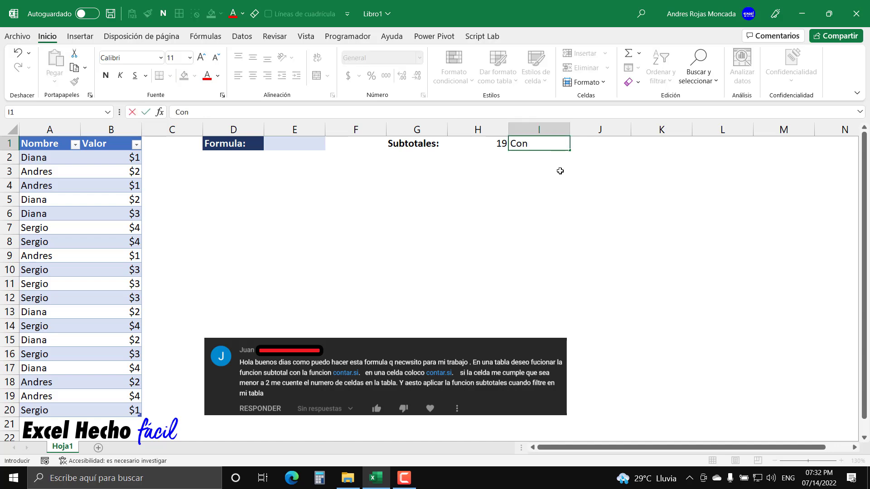
text(tar.Si:)
key(Return)
key(Up)
key(Right)
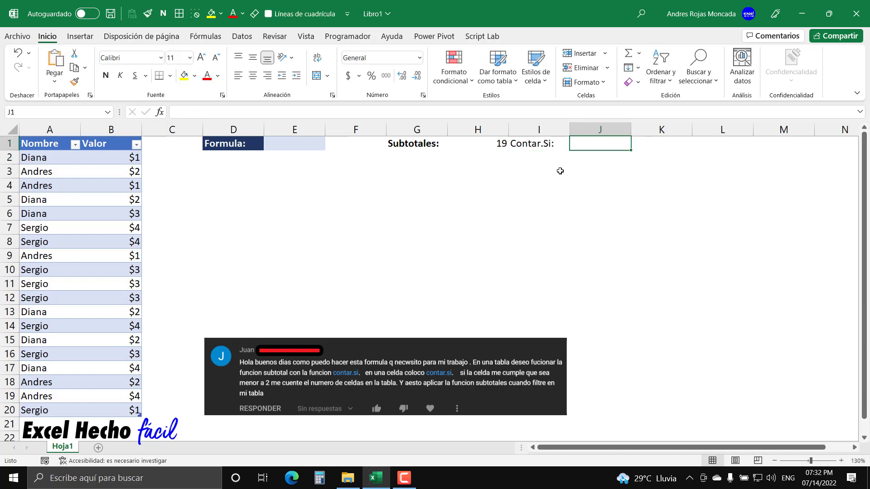
key(Left)
key(ctrl+n)
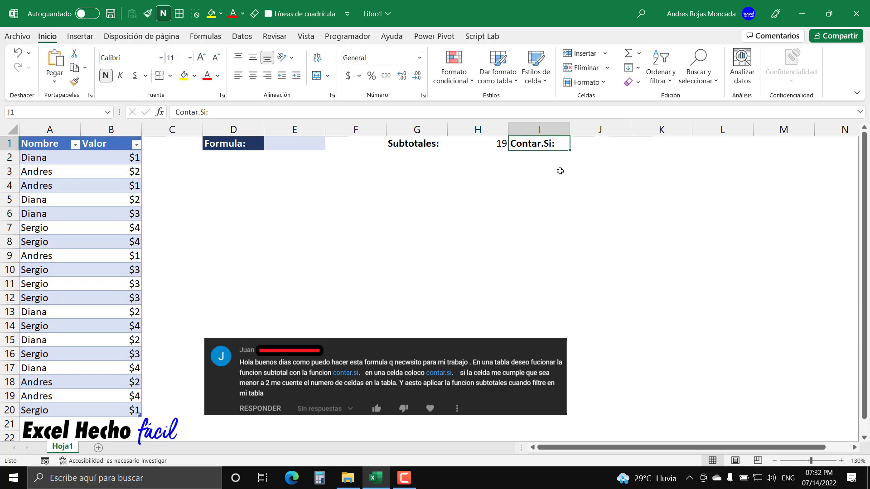
Enter the formula =CONTAR.SI(BD[Valor],"<2") in cell J1 to count values below 2
key(Right)
text(=contar)
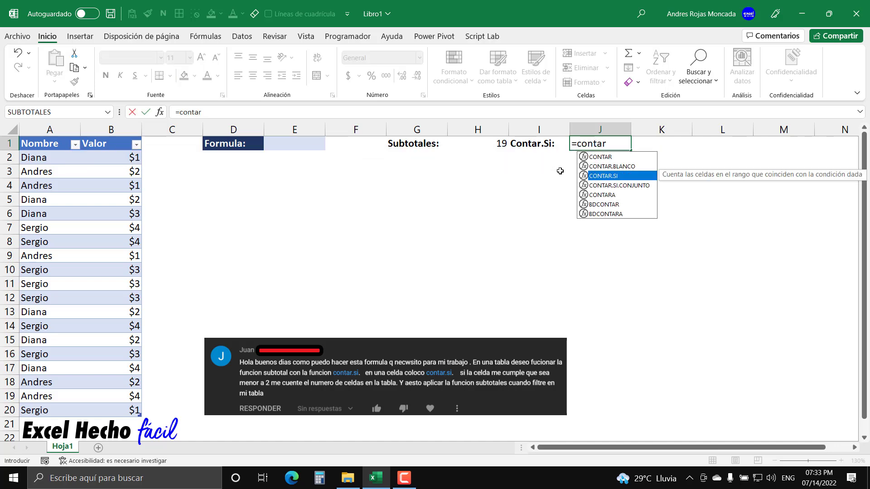
key(Tab)
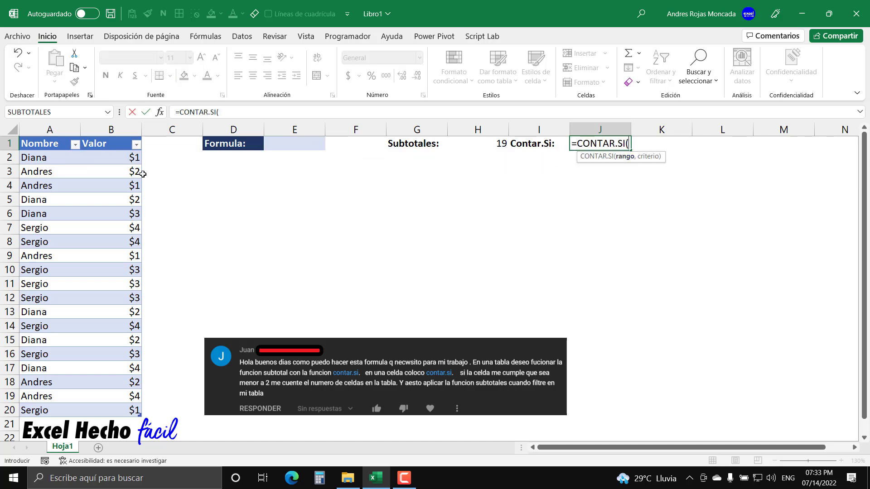
click(107, 137)
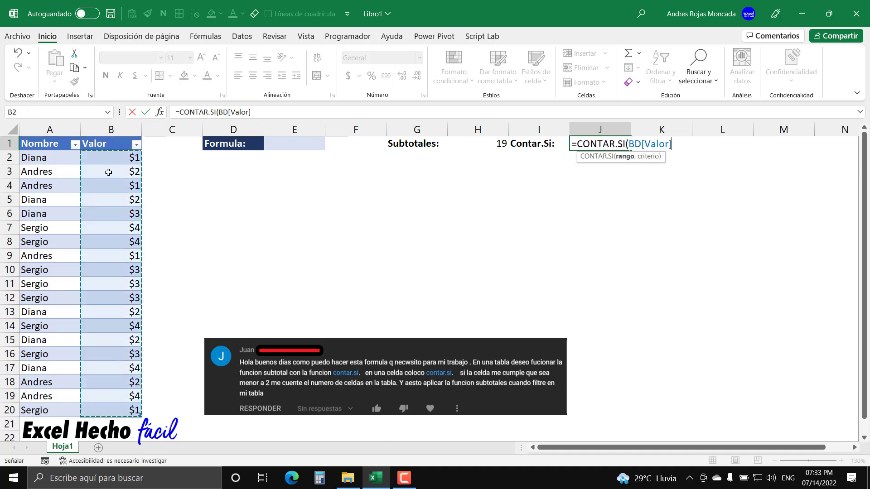
text(,)
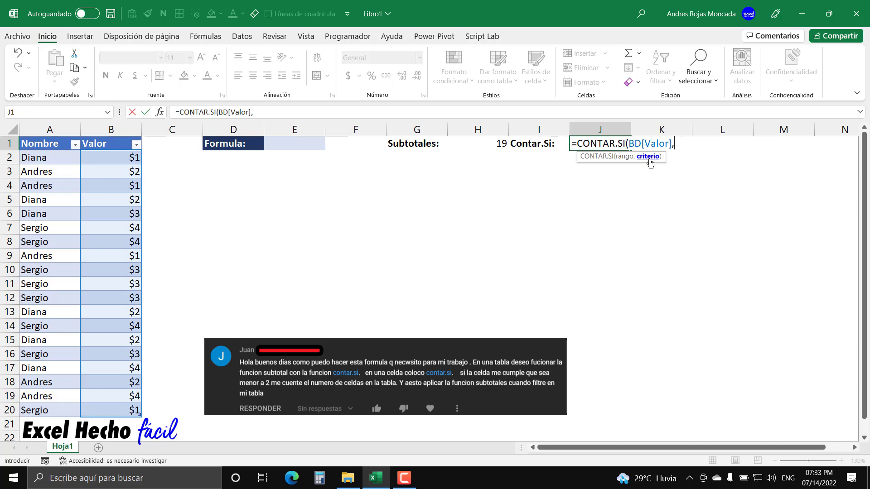
text("<2"))
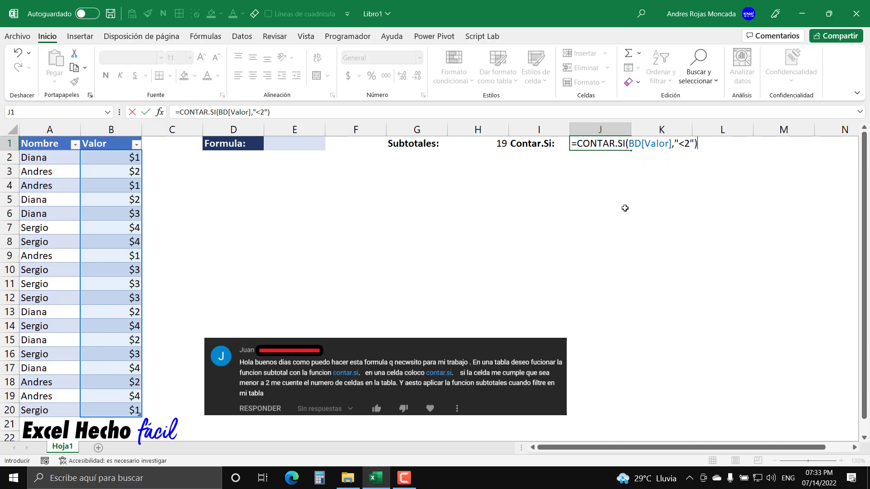
key(Return)
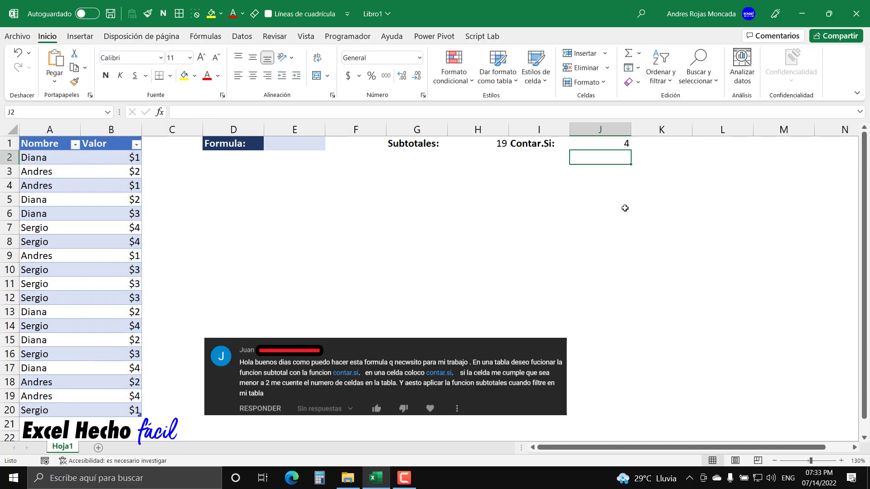
Review the formula in J1 and check it against each $1 entry in the Valor column
click(613, 144)
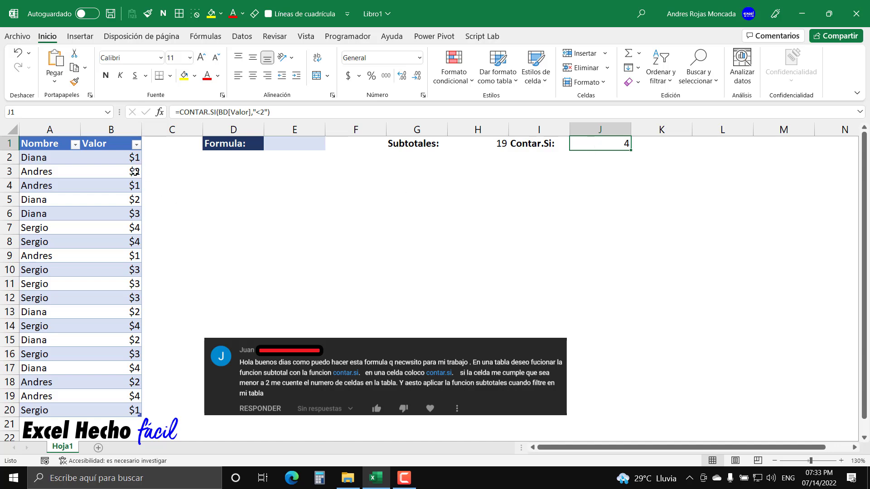
click(126, 159)
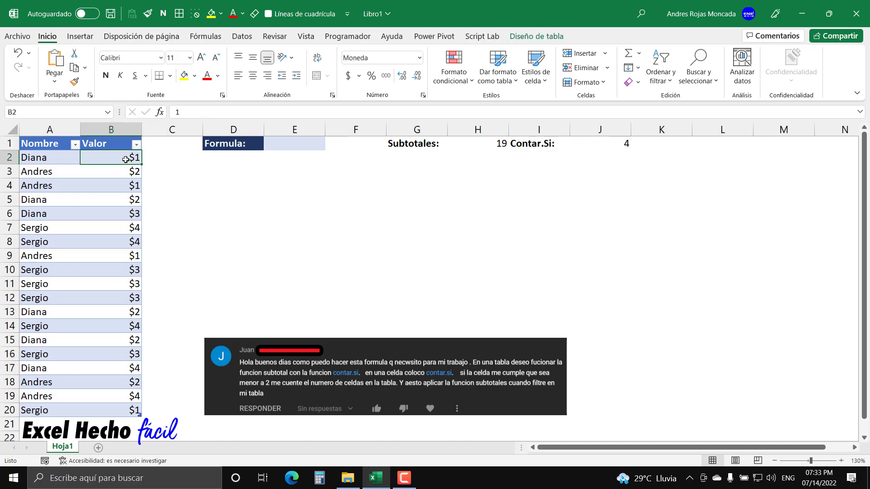
click(118, 187)
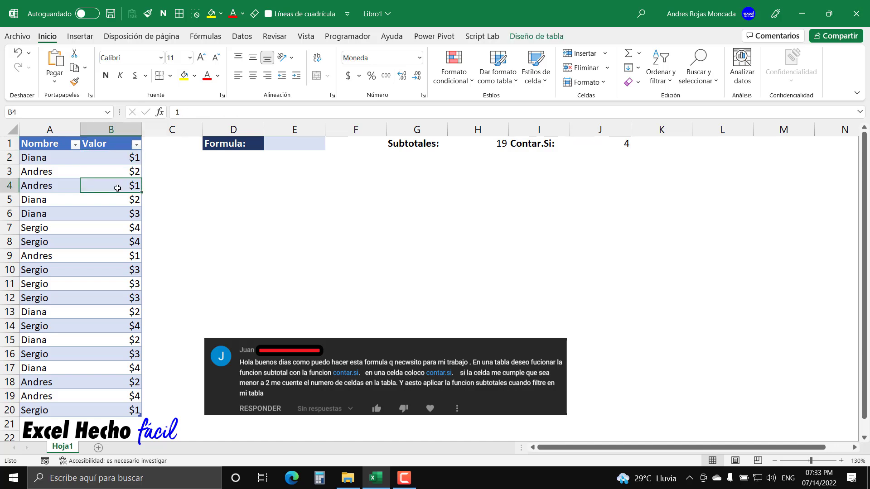
click(119, 255)
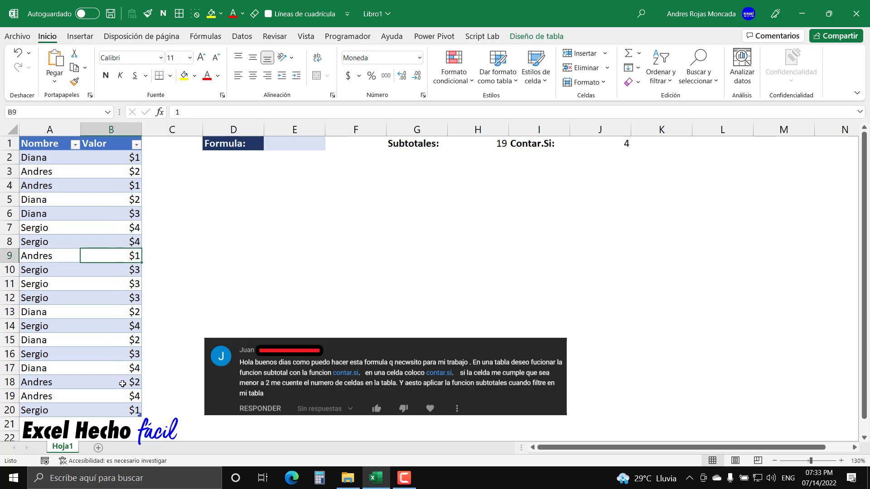
click(123, 408)
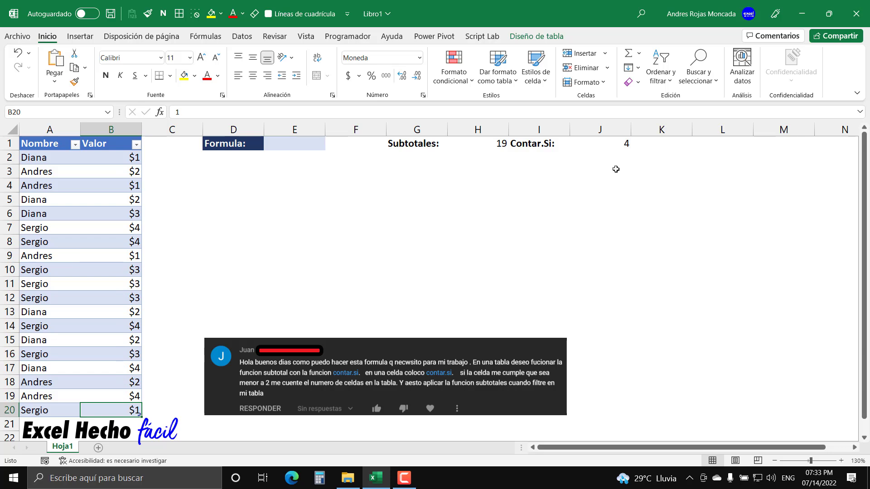
Filter the Nombre column to show only the first name in its list
click(62, 140)
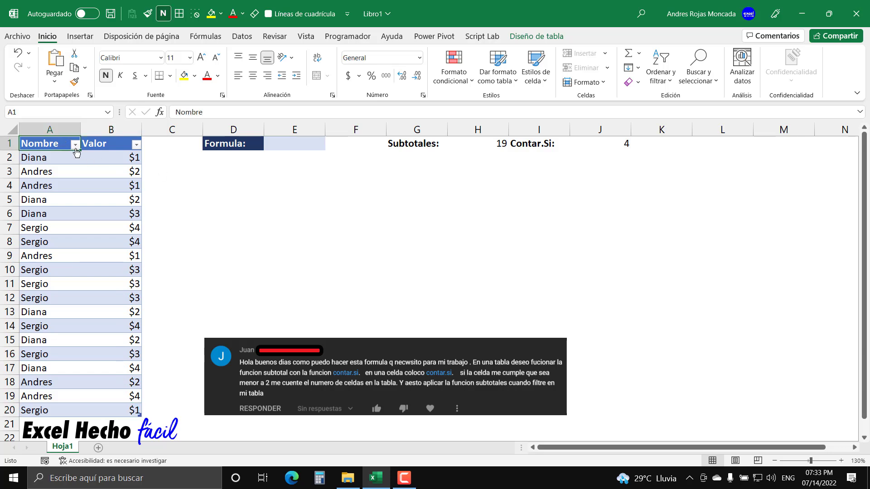
click(74, 144)
click(30, 278)
click(31, 288)
click(82, 385)
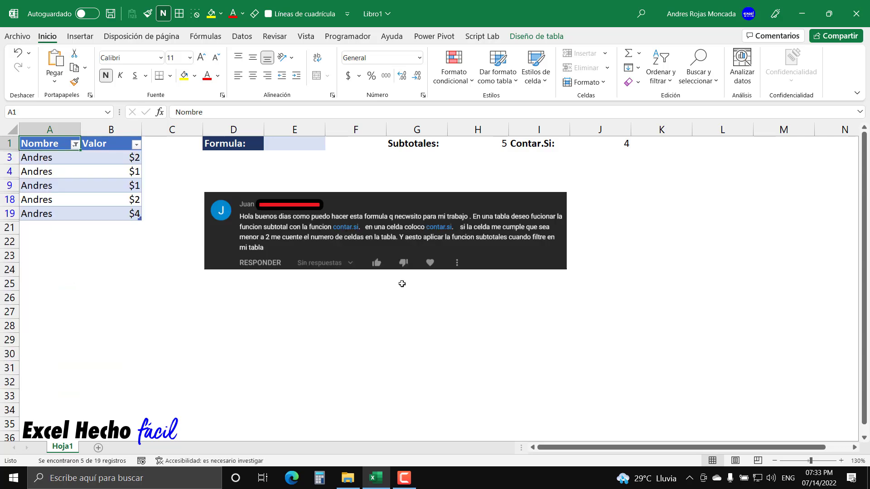
Compare the formulas in J1 and H1 with the $1 entries among the filtered Valor rows
click(619, 145)
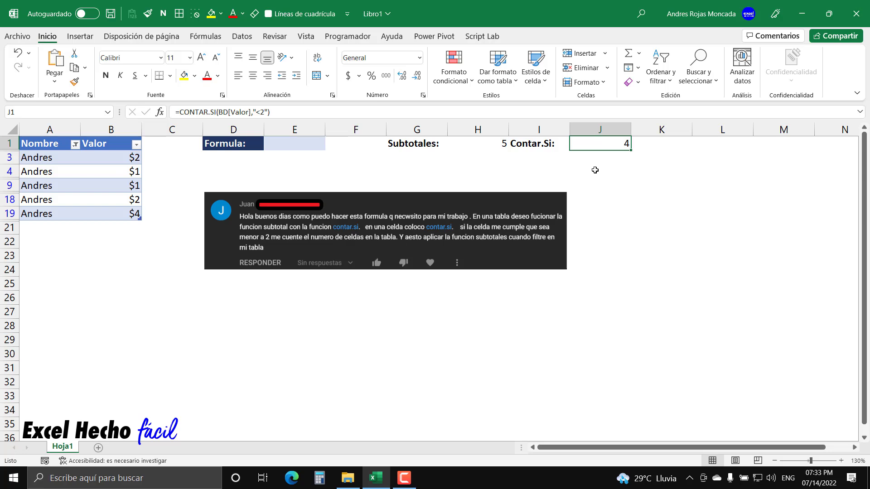
click(486, 143)
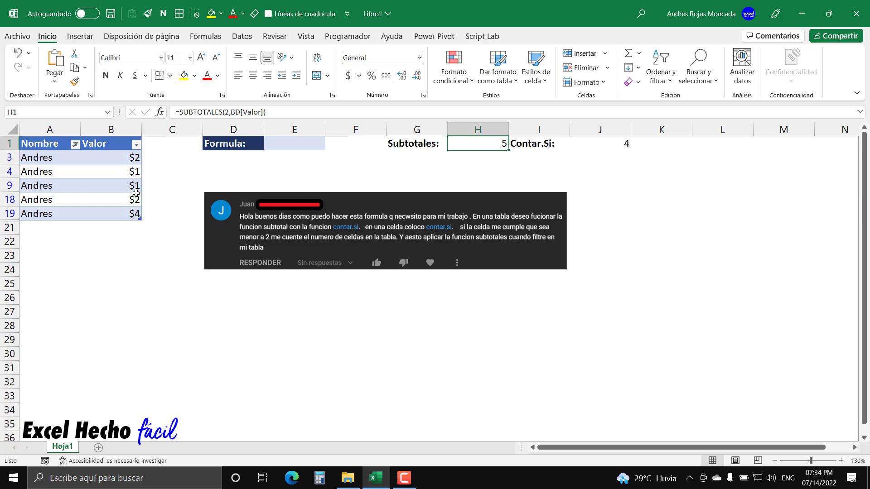
click(134, 171)
click(134, 186)
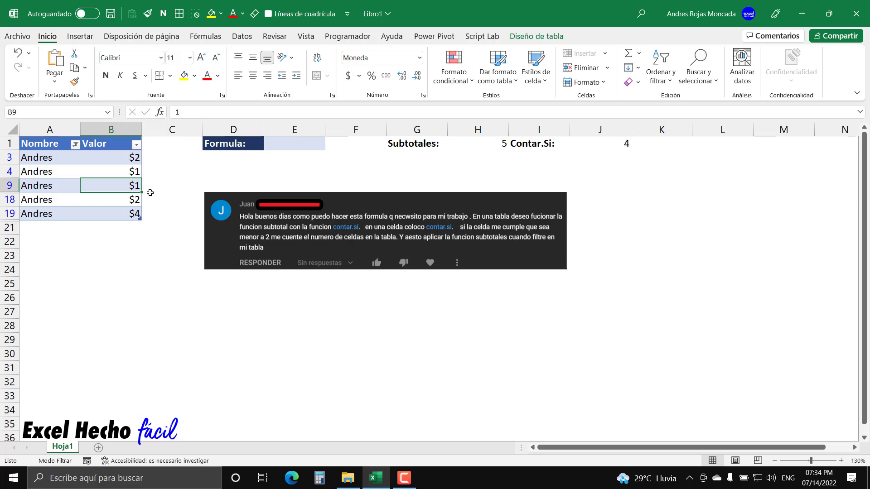
drag(128, 172, 127, 181)
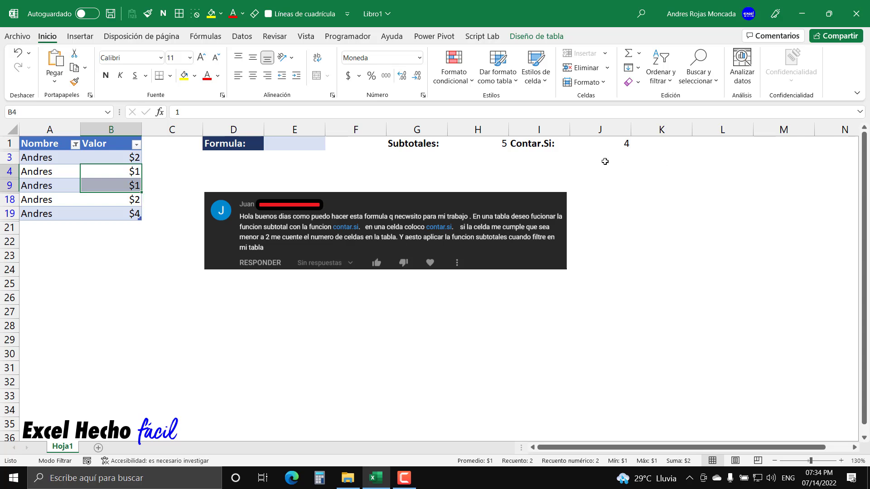
click(490, 142)
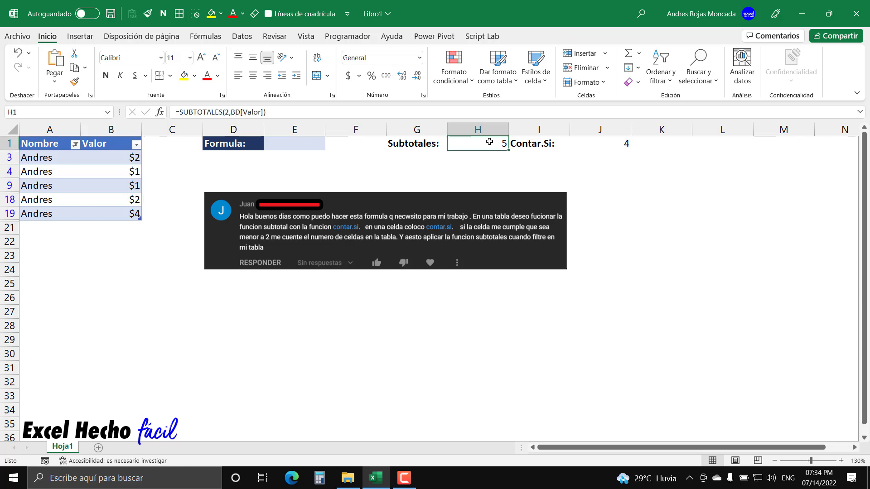
Change the Nombre filter to show only the second name in its list
click(62, 146)
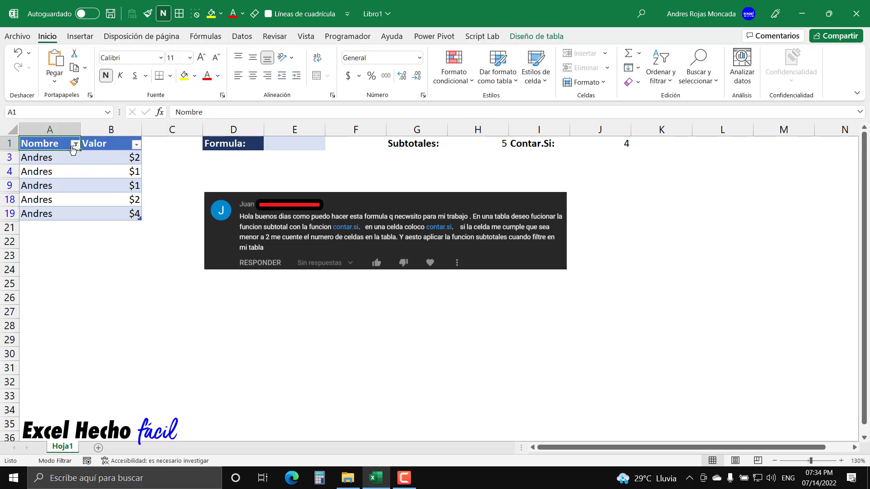
click(75, 144)
click(30, 288)
click(30, 298)
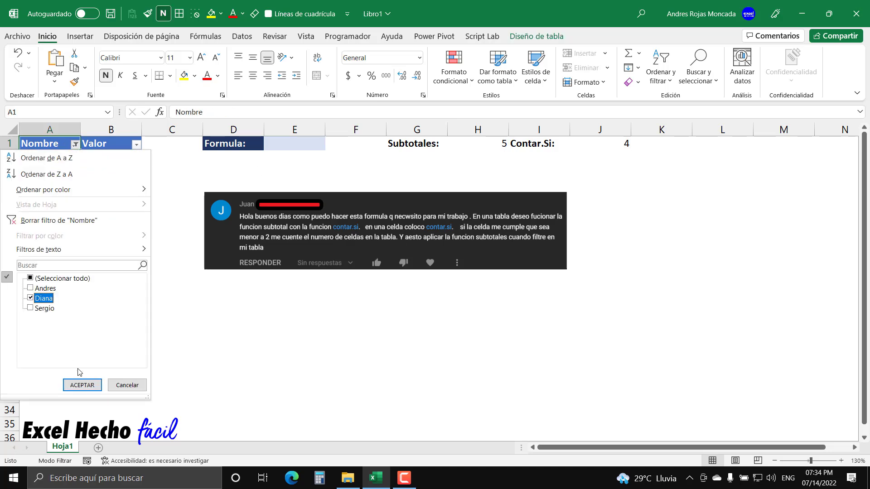
click(82, 385)
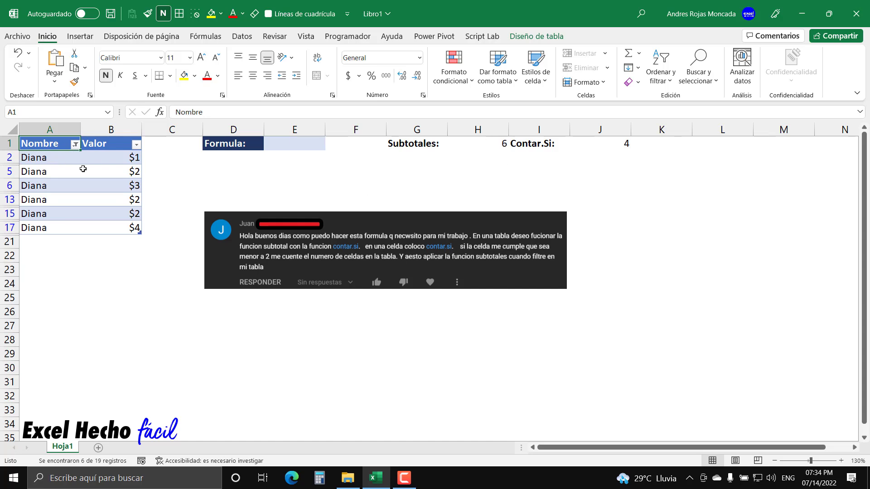
Select the filtered Nombre entries to compare their count with H1, and check J1 against the $1 entry in Valor
click(65, 158)
drag(65, 158, 64, 225)
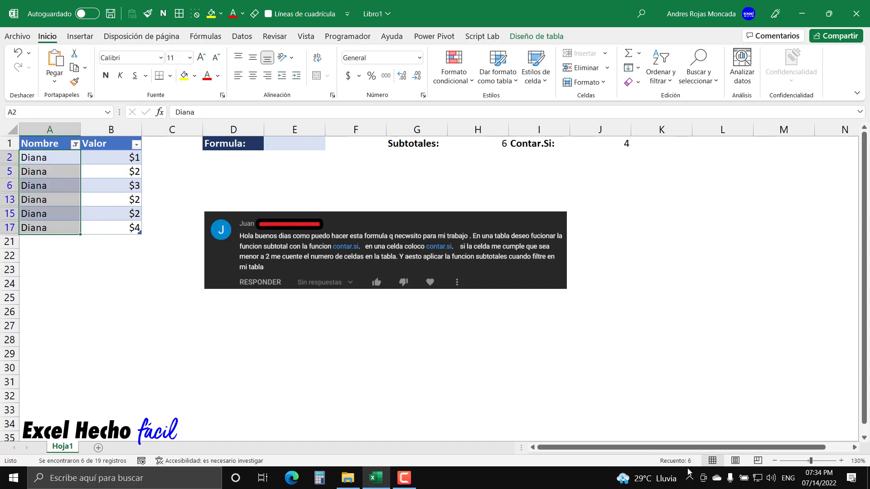
click(483, 143)
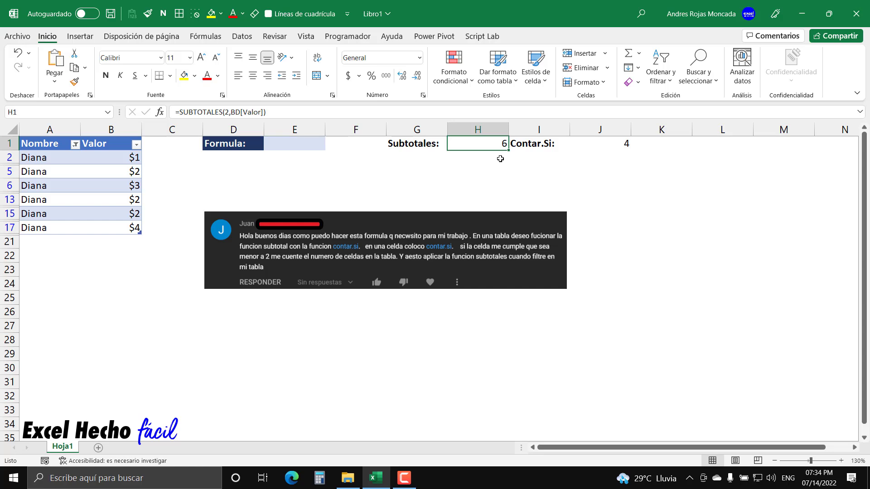
click(598, 144)
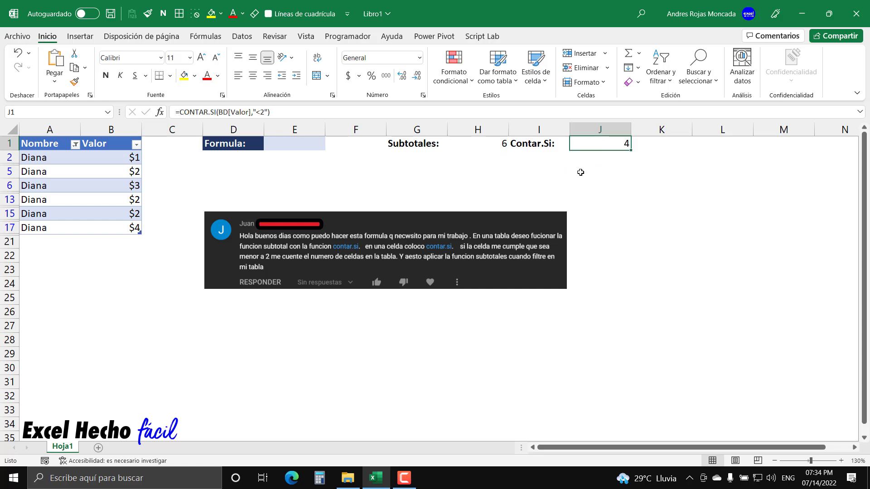
click(111, 158)
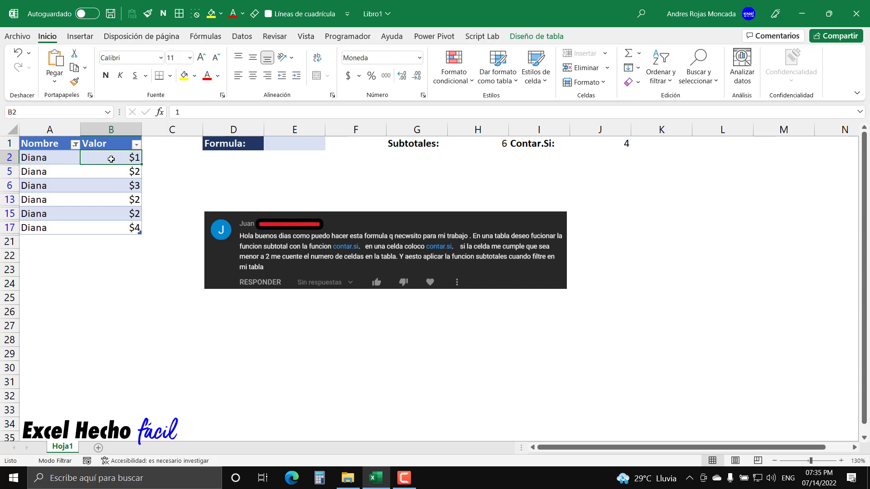
Change the Nombre filter to show only the third name in its list
click(75, 144)
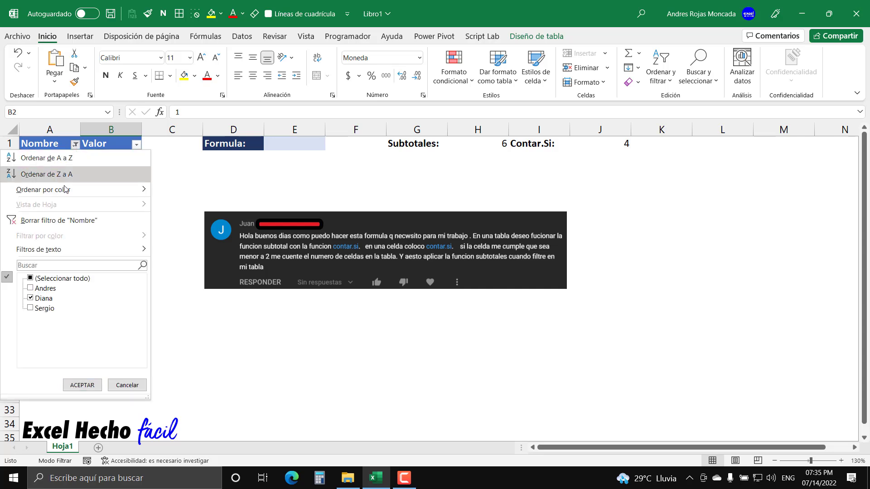
click(35, 301)
click(32, 310)
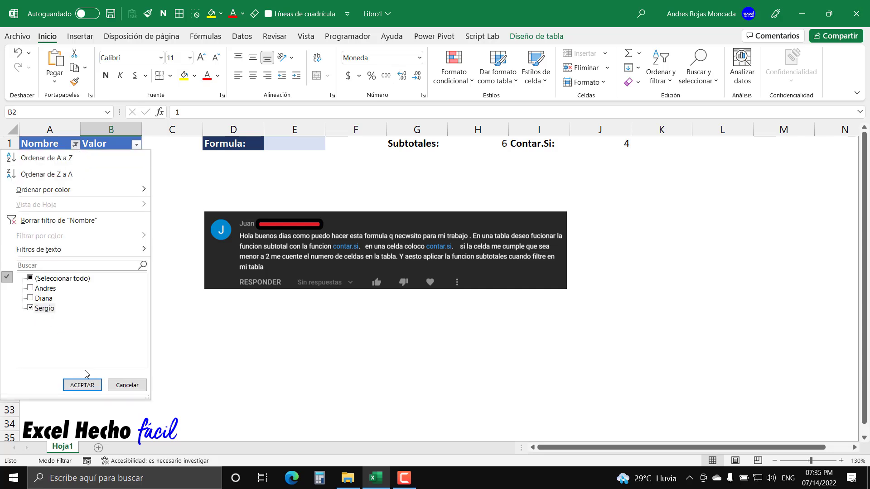
click(82, 385)
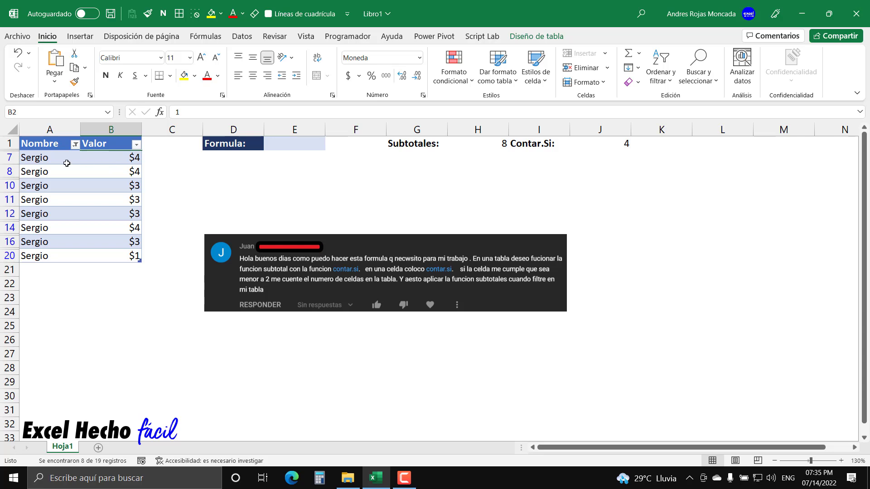
Select the third name's filtered entries to check their count, and compare their $1 value with the formula in J1
drag(60, 162, 64, 255)
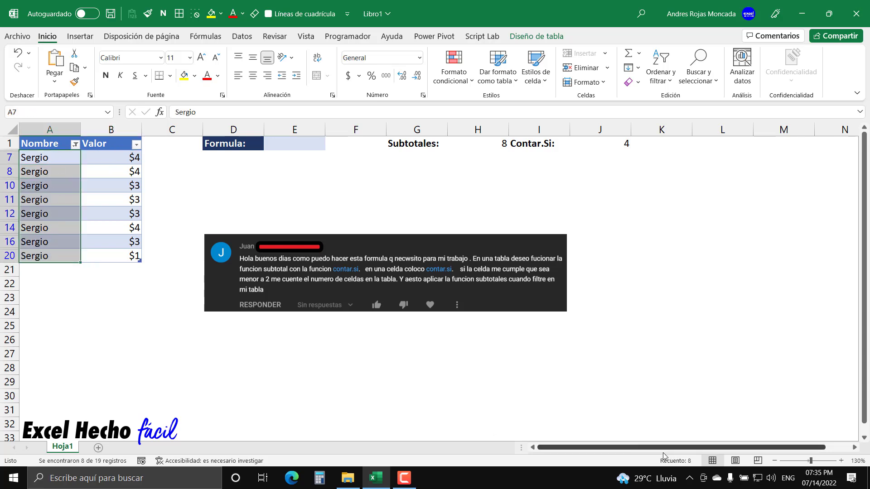
drag(123, 159, 120, 254)
click(121, 254)
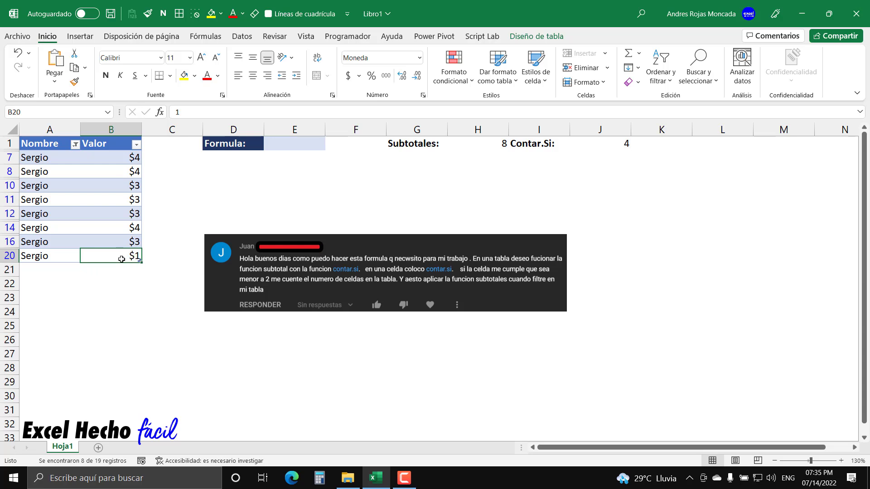
click(576, 145)
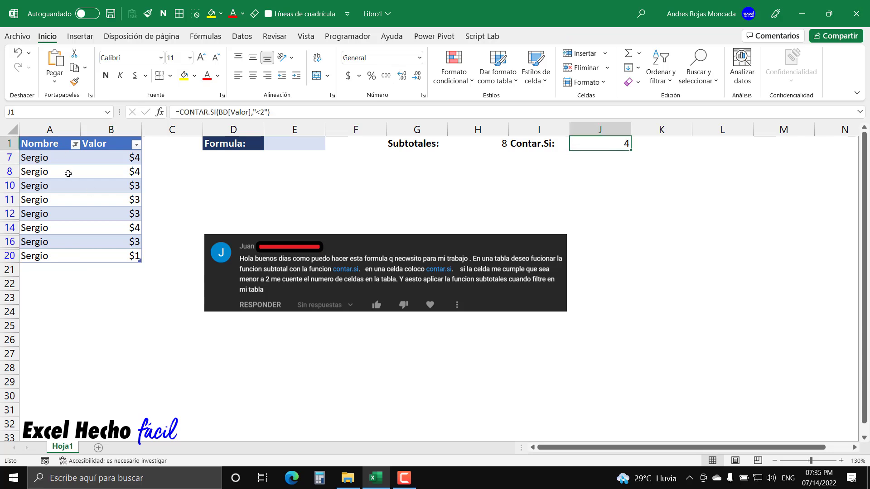
Remove the filter from the BD table and restore its header filter controls
click(58, 148)
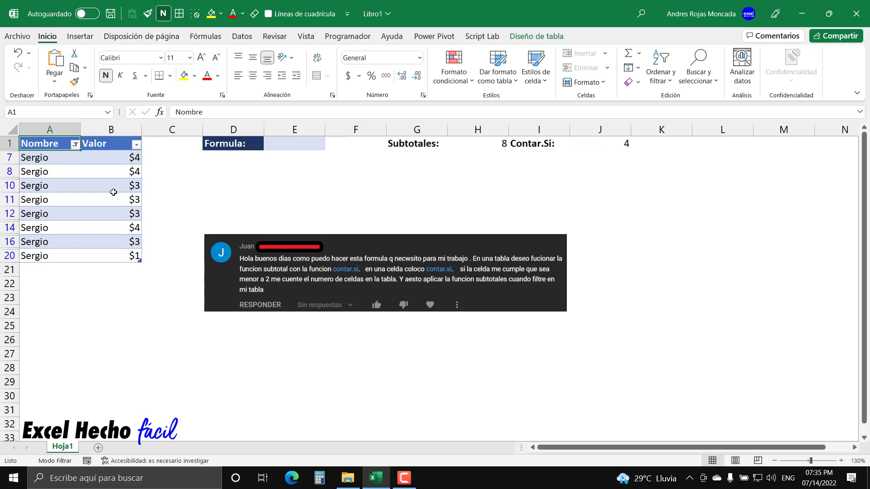
key(ctrl+shift+l)
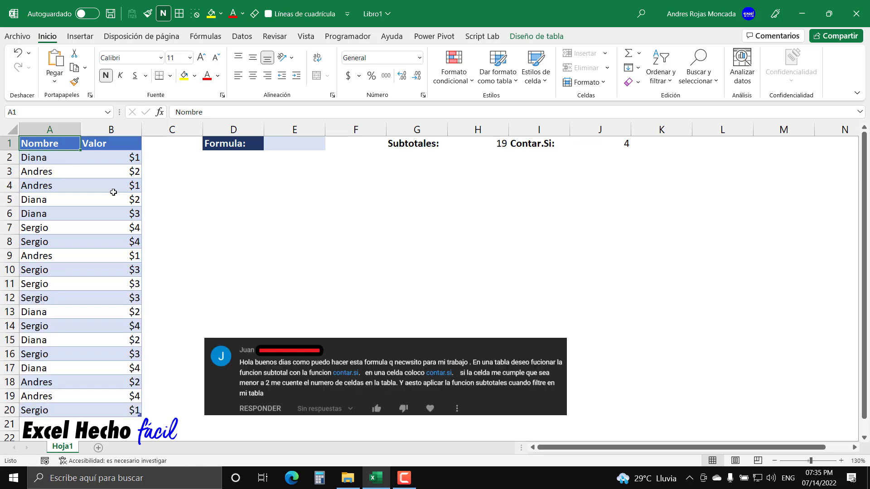
key(ctrl+shift+l)
Clear the contents and formatting of the Subtotales and Contar.Si test cells G1:J1
click(422, 144)
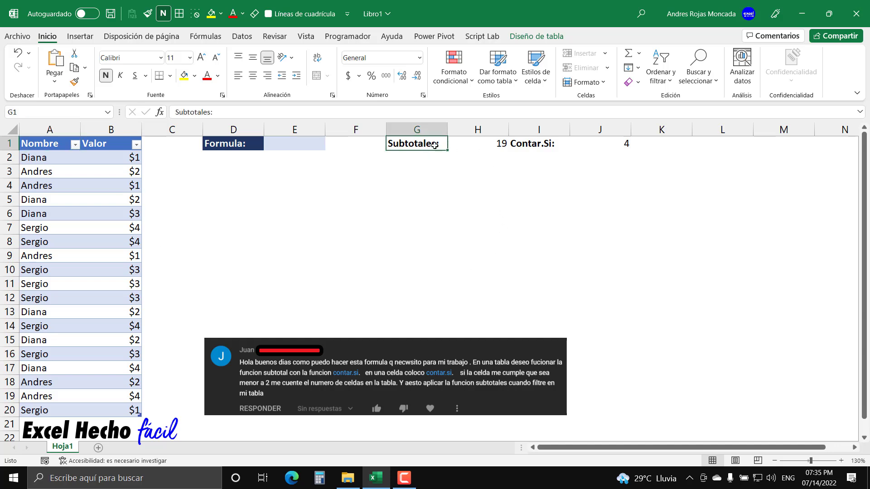
drag(422, 144, 583, 145)
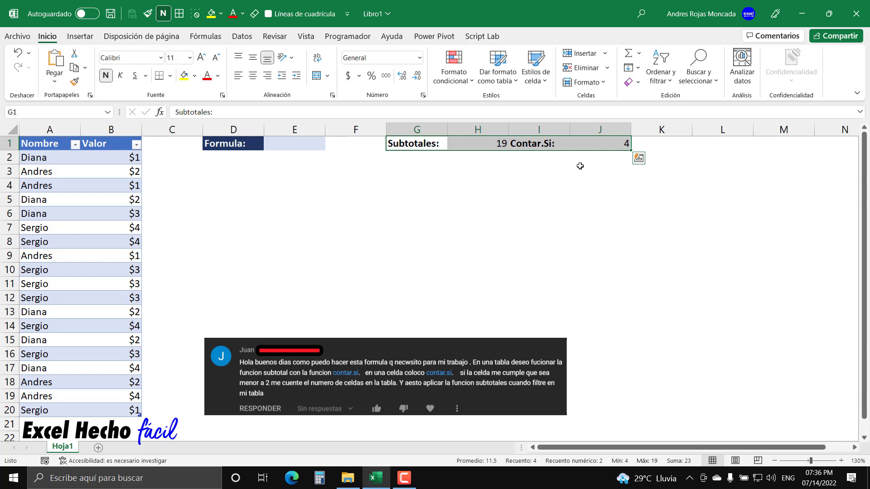
click(252, 17)
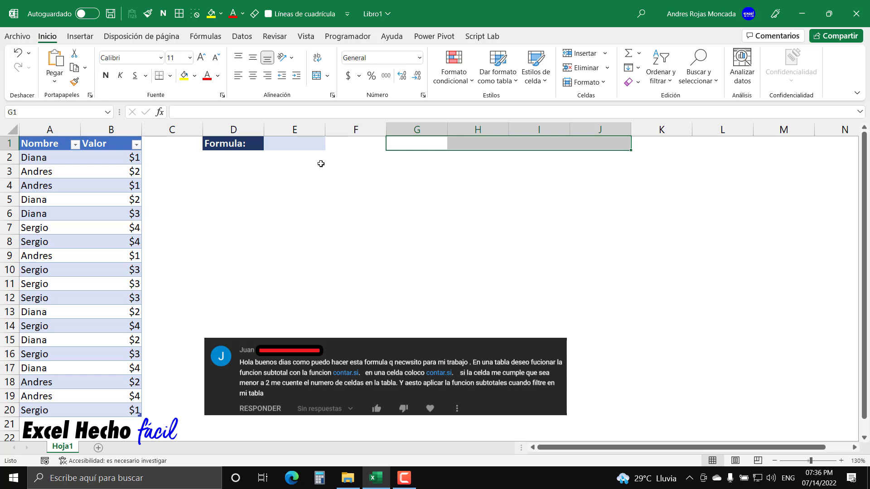
Start a formula in cell E1 with the DESREF function and open its argument list
click(312, 145)
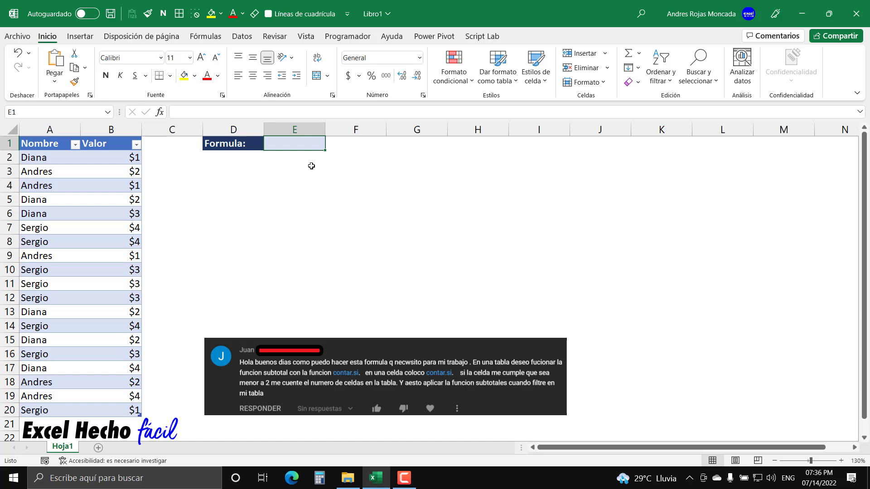
text(=)
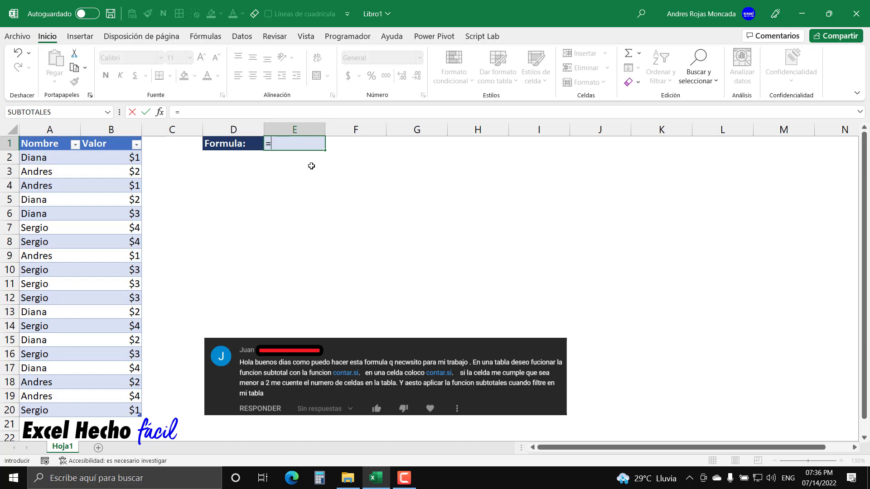
text(desre)
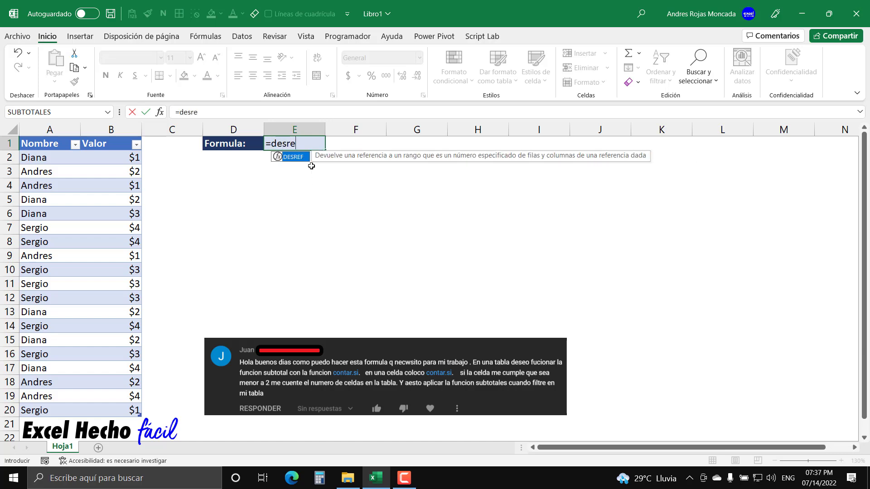
key(Tab)
key(BackSpace)
text(()
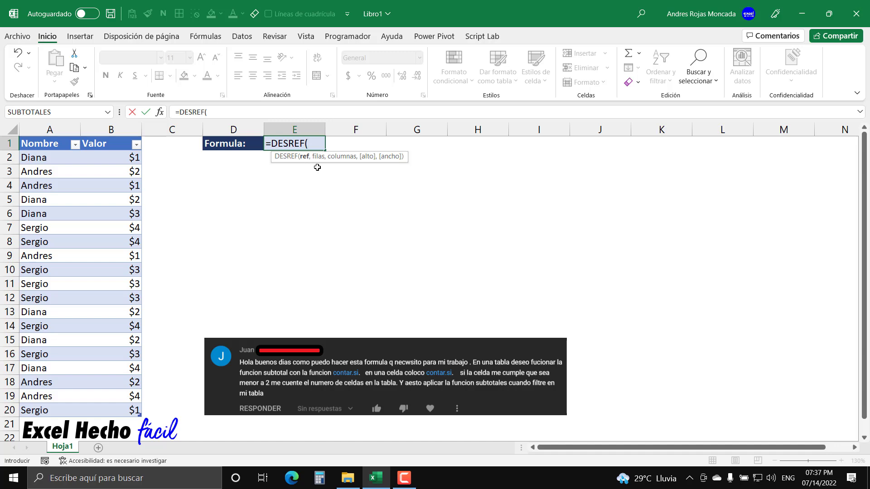
Try DESREF with reference B2, row offset 5 and column offset 0, evaluate it in place, and restore the formula
click(123, 158)
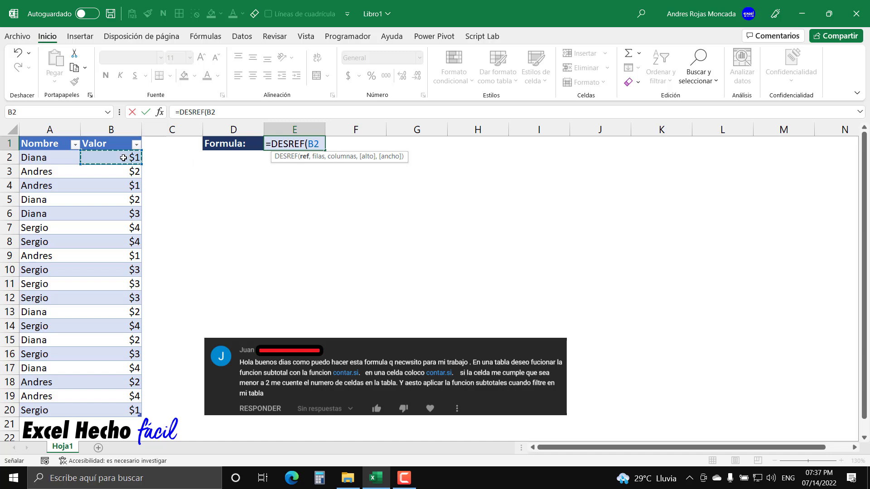
text(,)
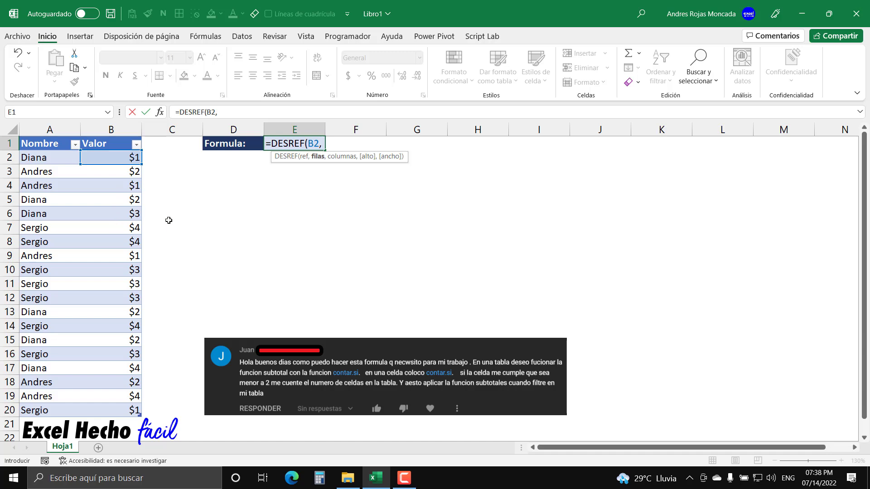
text(5,)
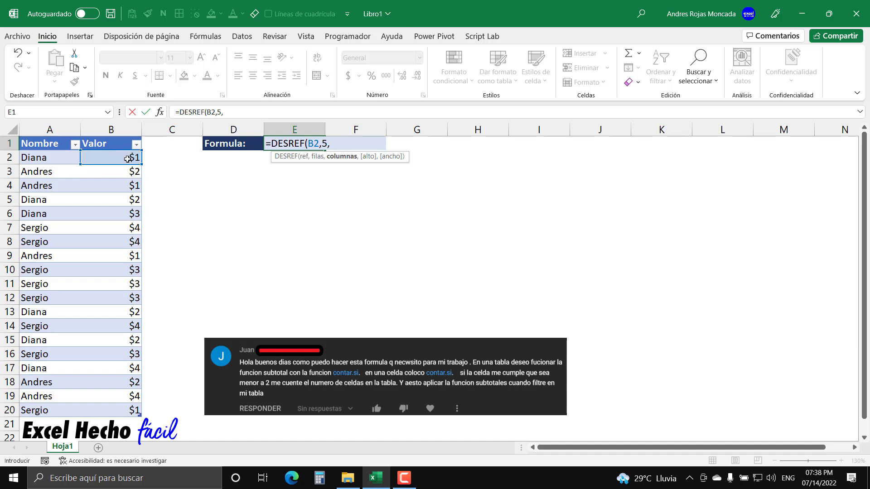
text(0))
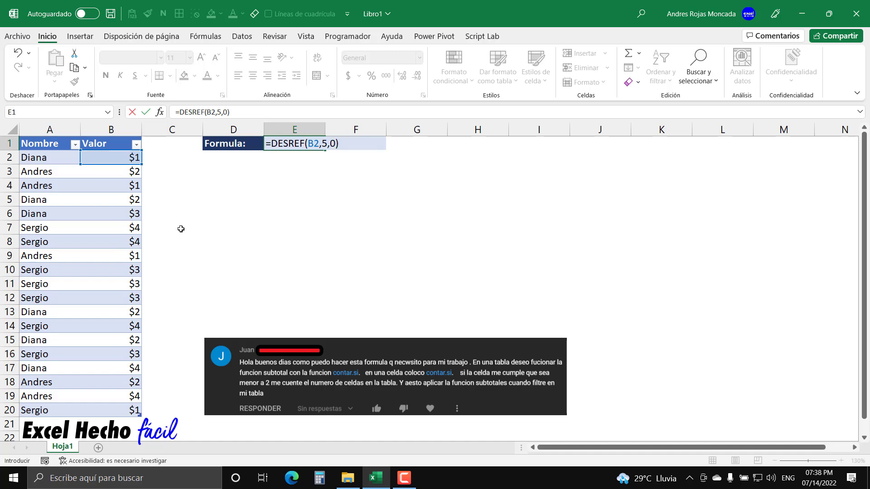
key(F9)
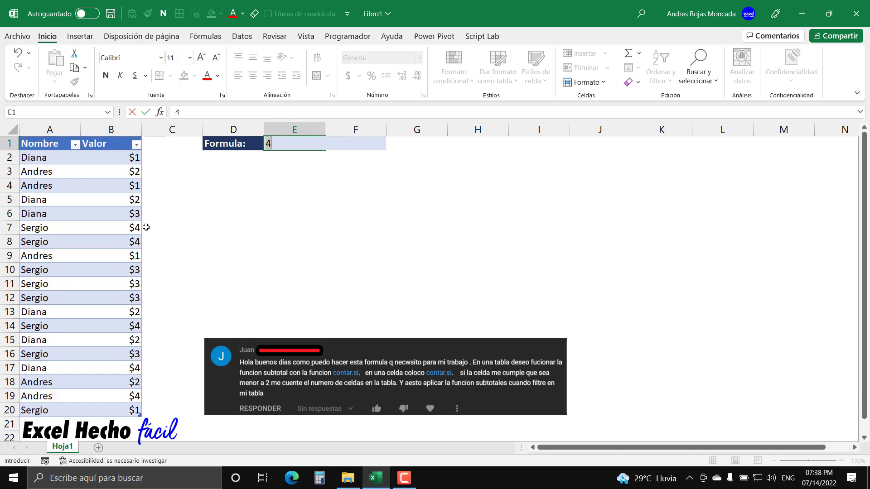
key(ctrl+z)
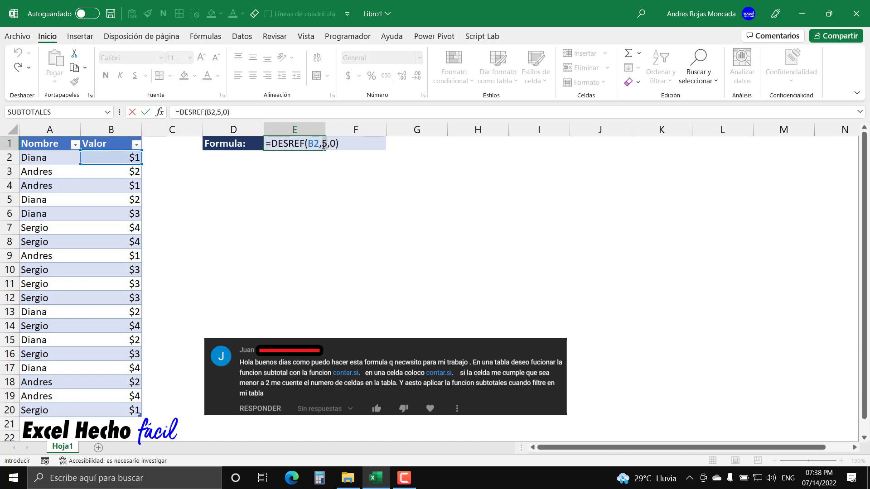
Set the row offset in DESREF to 6, evaluate the formula in place, and undo the evaluation
click(323, 144)
key(Delete)
text(6)
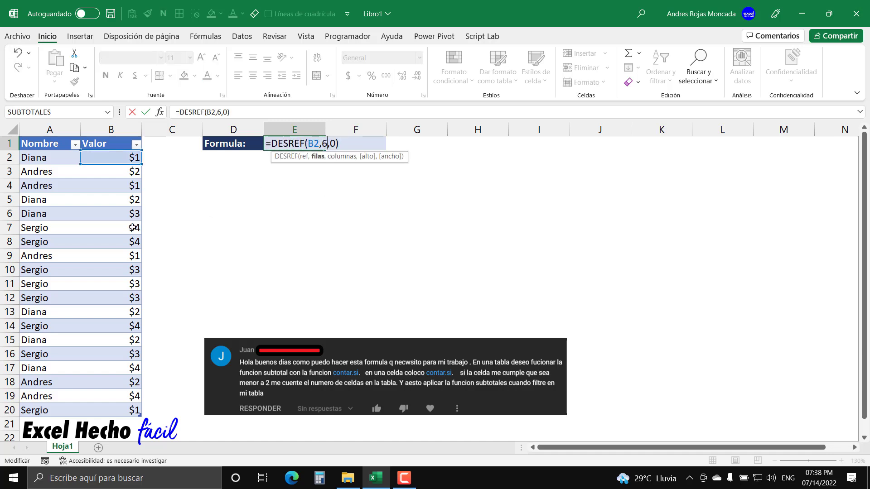
click(348, 141)
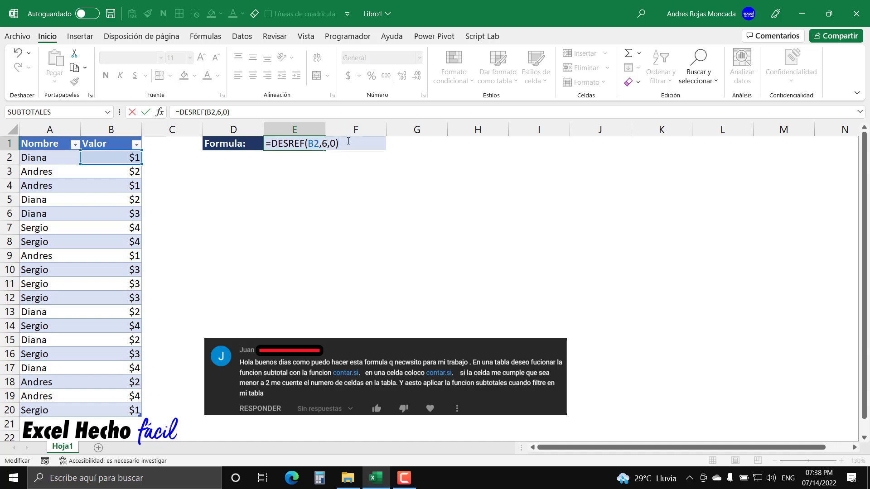
key(ctrl+Return)
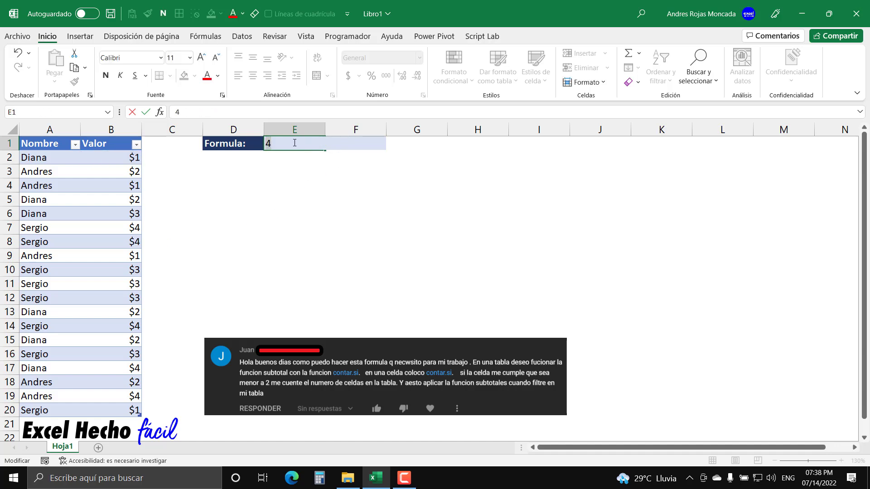
double_click(294, 143)
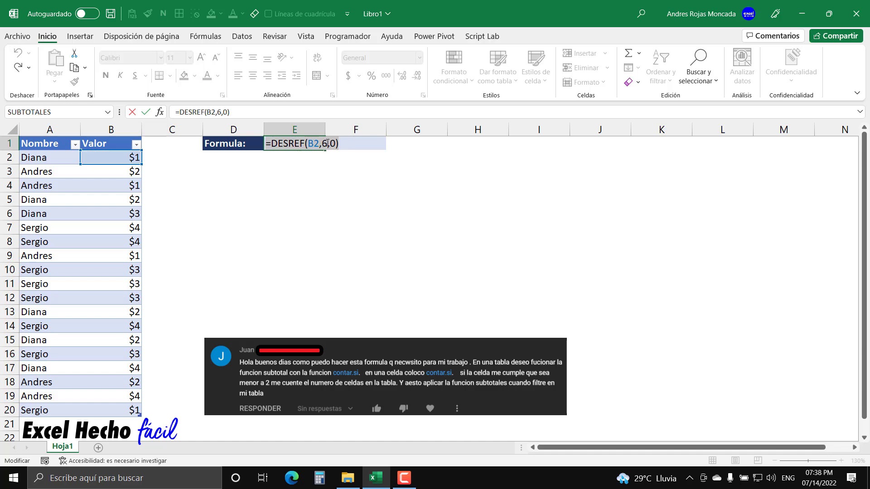
Set the row offset in DESREF to 7, evaluate the formula in place, and undo the evaluation
text(7)
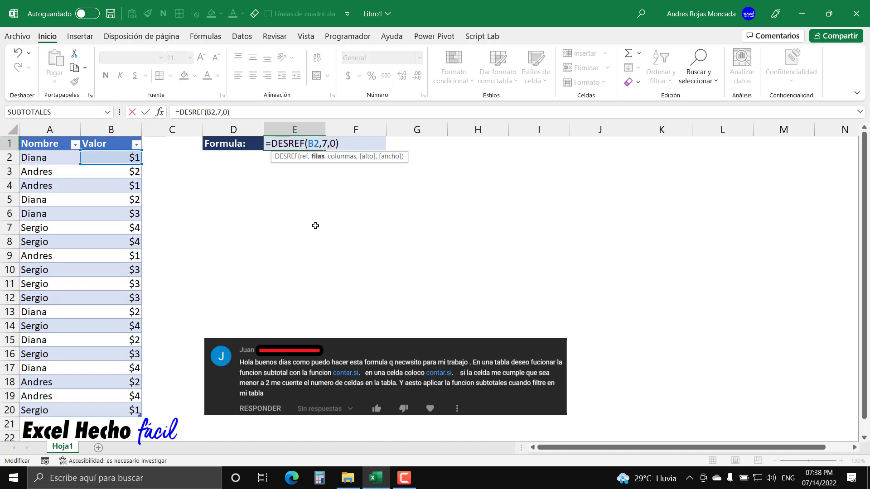
click(346, 143)
key(F9)
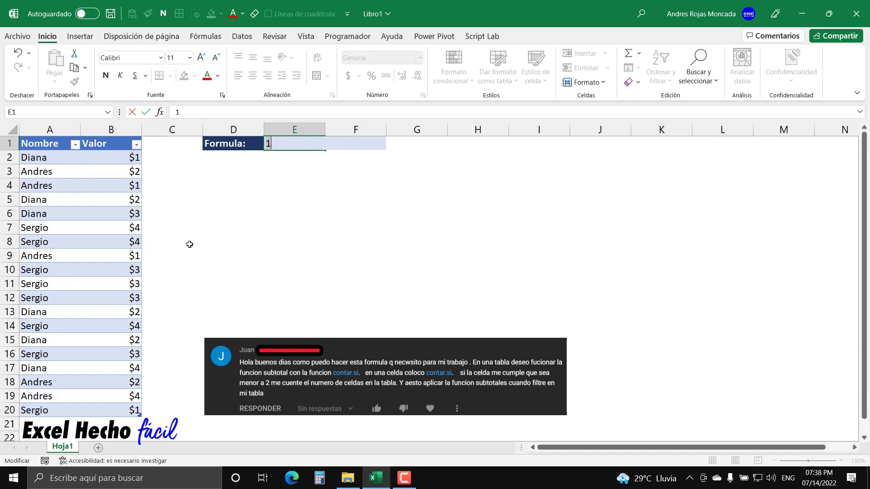
key(ctrl+z)
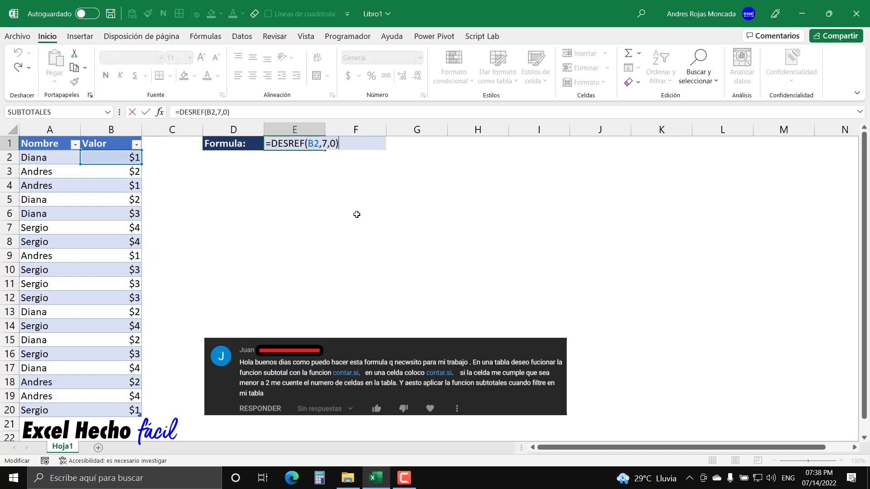
Delete the test arguments and parentheses from the E1 formula, keeping only =DESREF
key(BackSpace)
key(BackSpace)
key(BackSpace)
key(BackSpace)
key(BackSpace)
key(BackSpace)
key(BackSpace)
key(BackSpace)
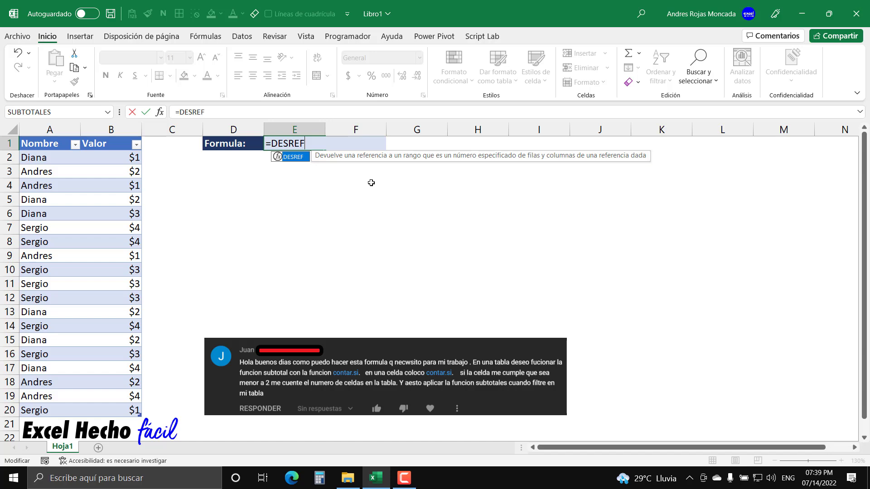
Enter B2 as the DESREF reference and FILA(BD[Valor]) as its rows argument
text(()
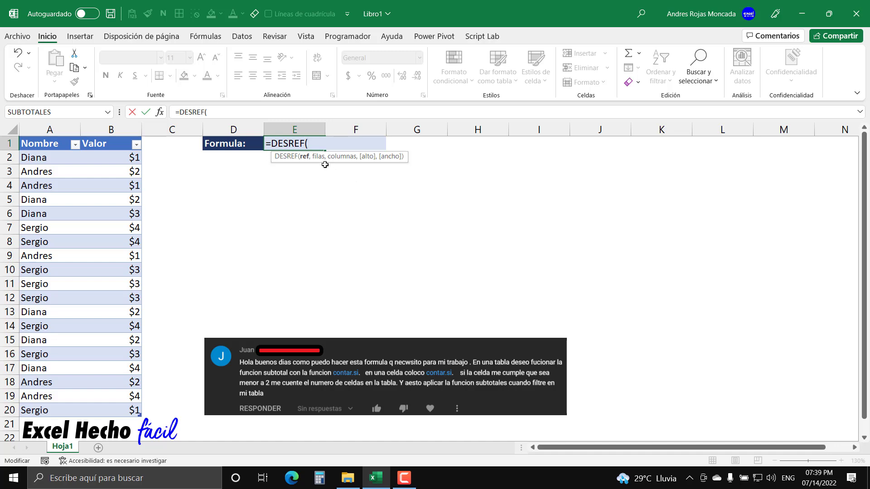
click(132, 158)
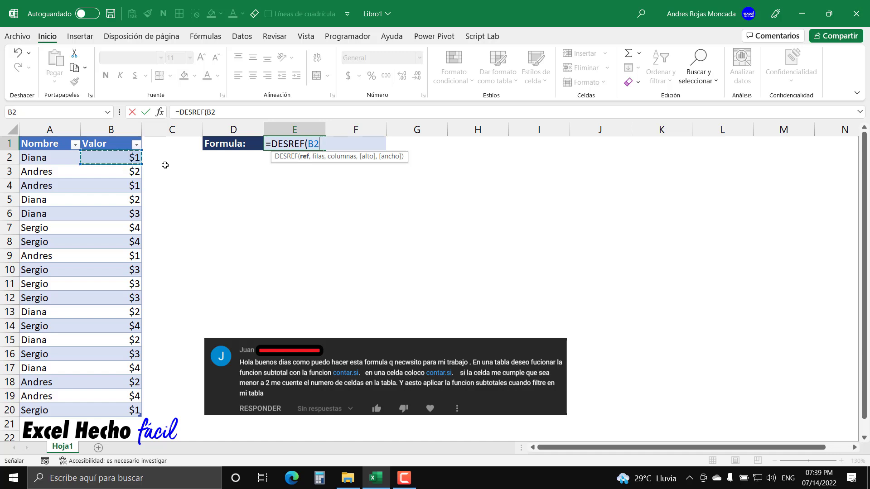
text(,)
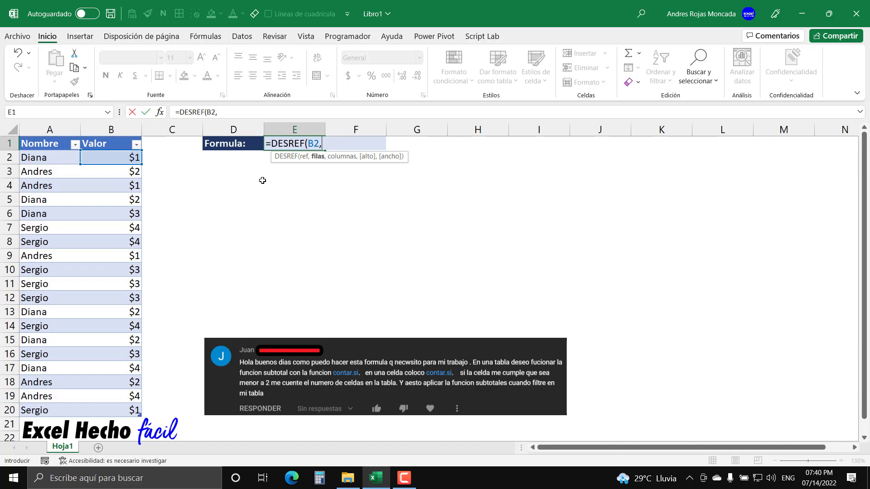
text(FILA()
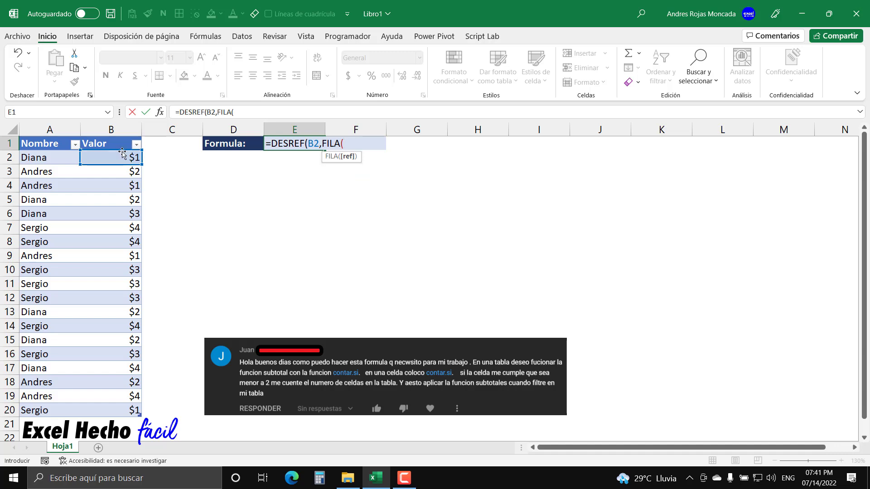
click(117, 137)
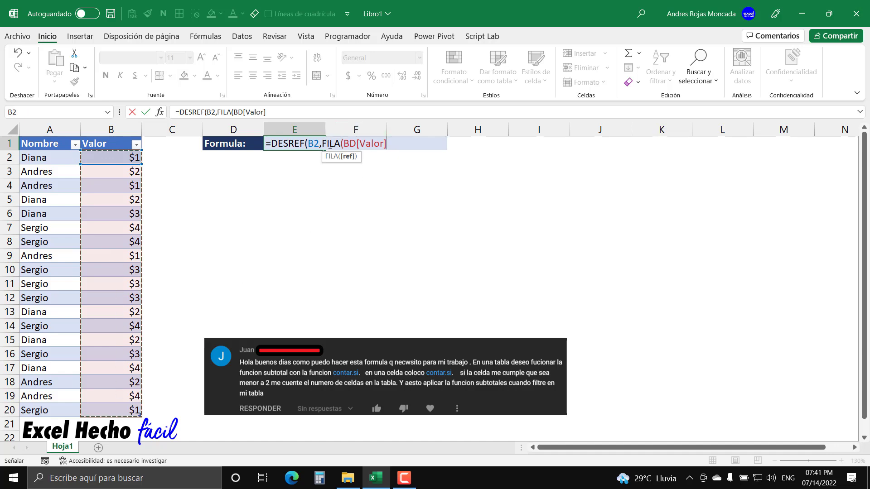
click(402, 148)
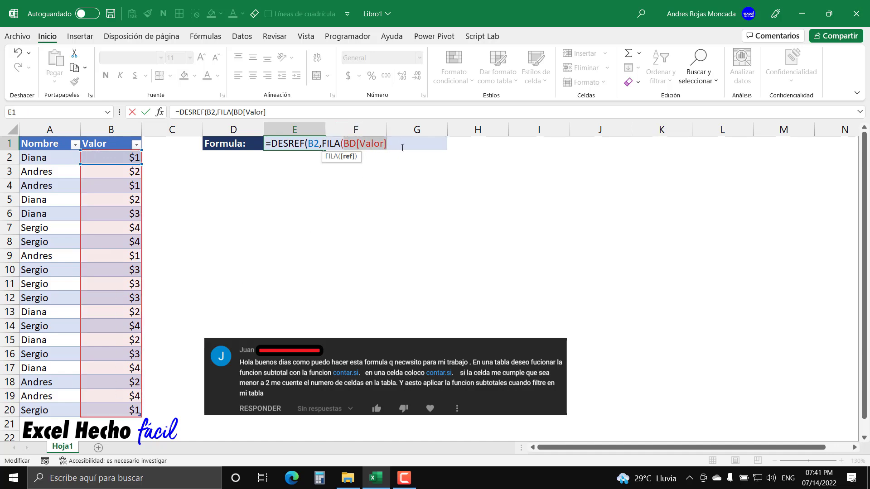
key(BackSpace)
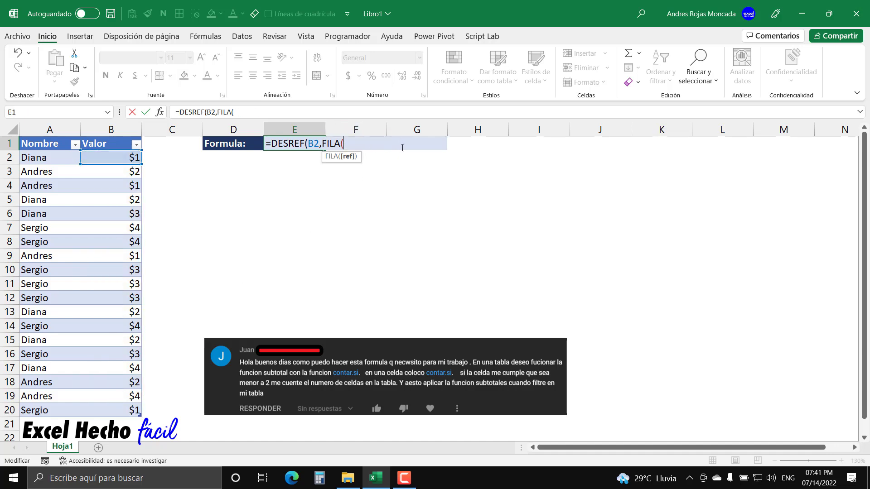
click(120, 137)
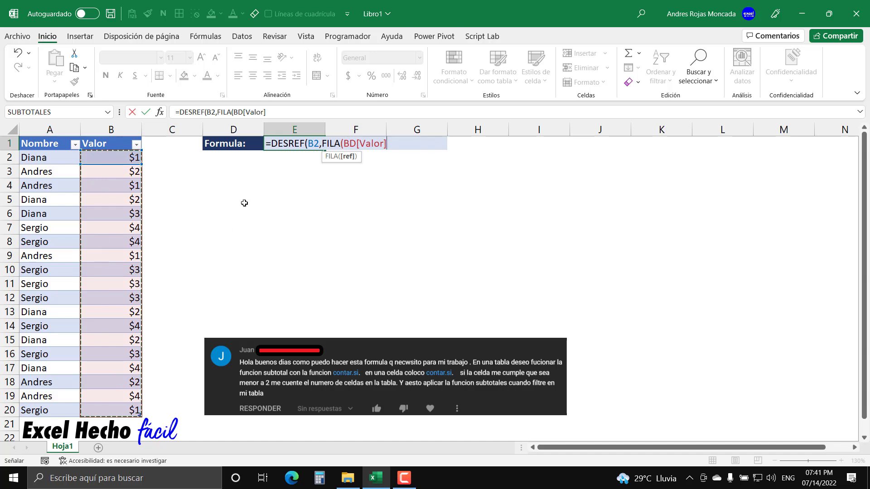
text())
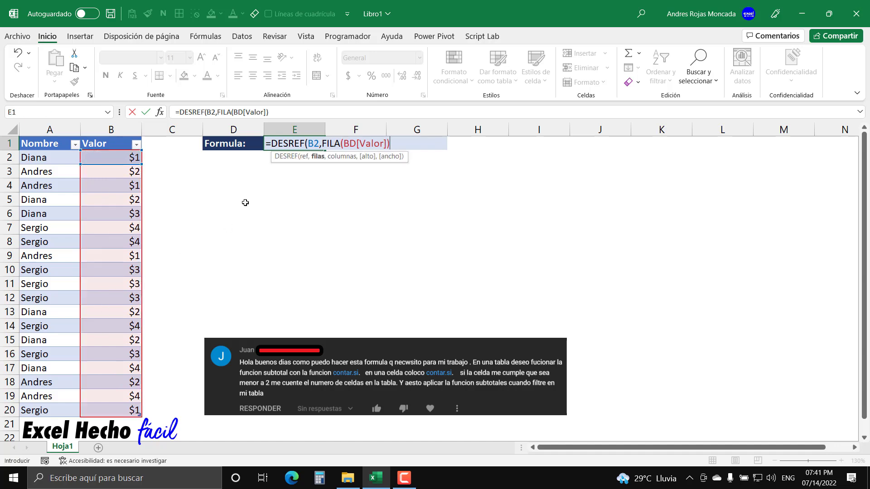
Evaluate FILA(BD[Valor]) inside the formula to examine its row numbers, moving the argument hint aside, and restore the expression
drag(322, 143, 391, 144)
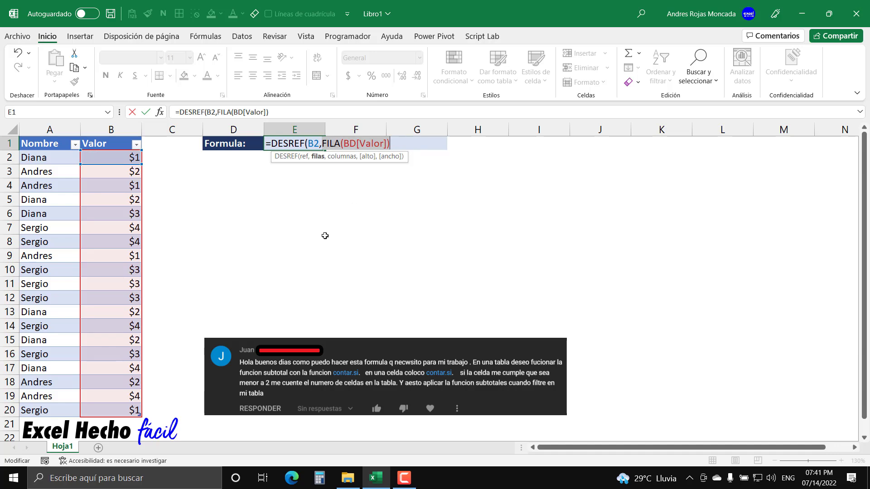
key(F9)
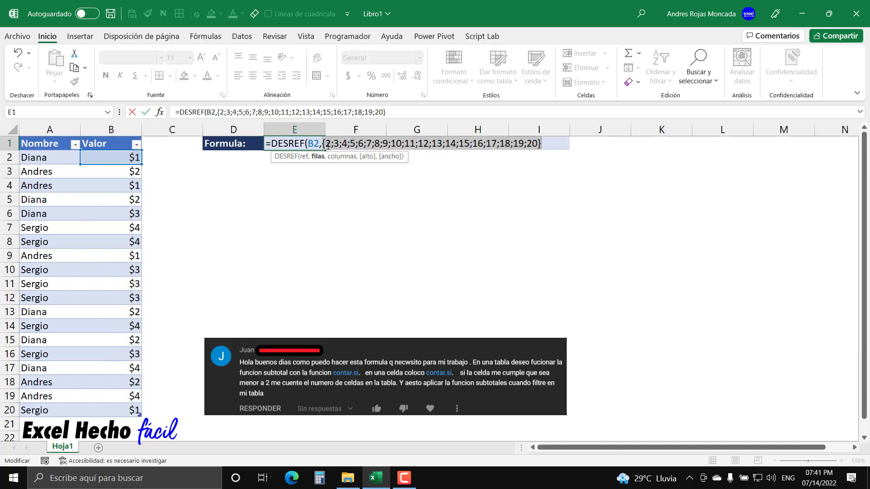
drag(404, 158, 396, 197)
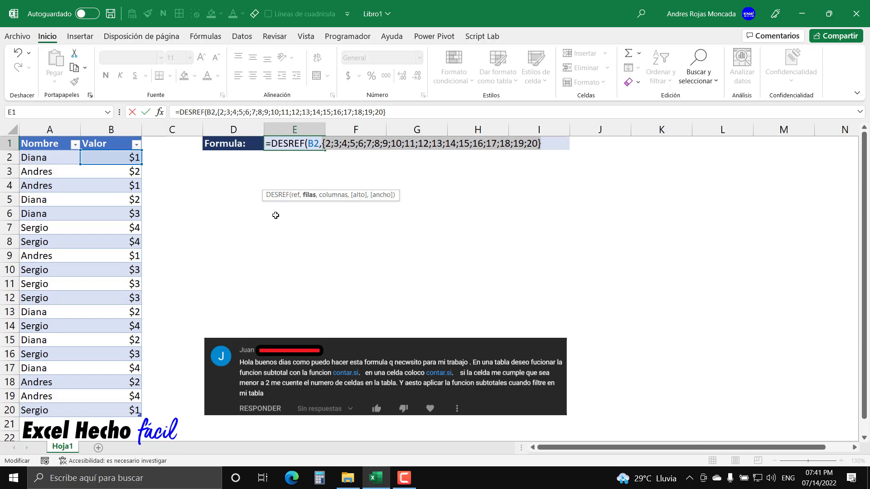
key(ctrl+z)
Extend the rows argument of DESREF by subtracting FILA(B2) from FILA(BD[Valor])
text(-FILA()
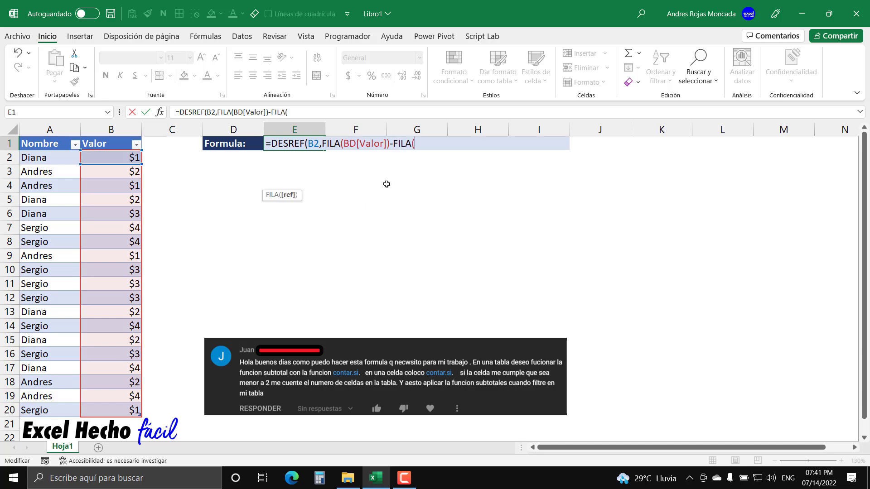
click(125, 160)
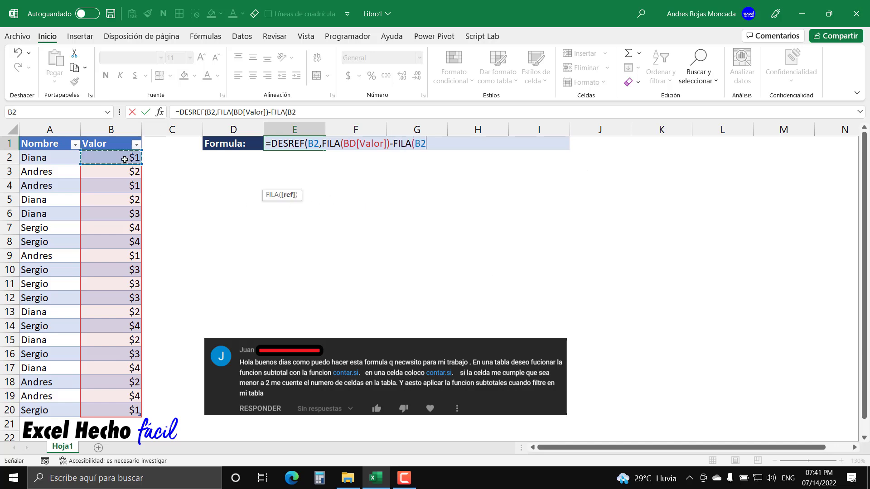
text())
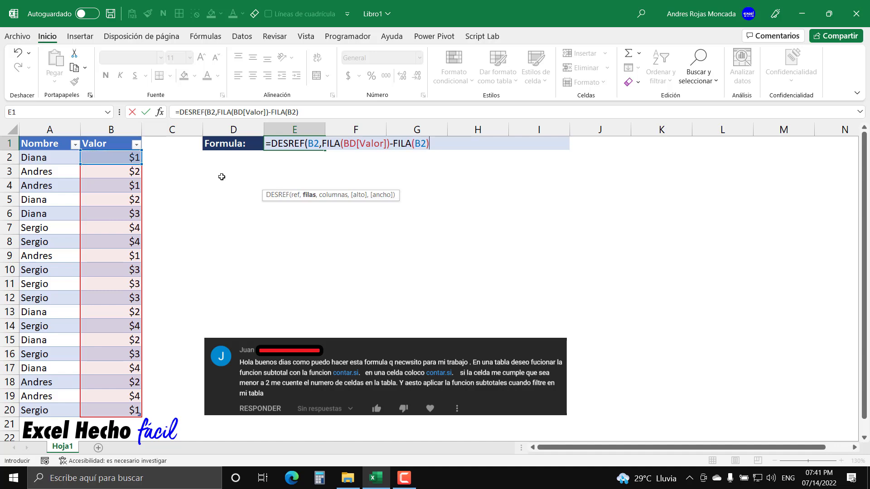
Evaluate FILA(B2) and the full FILA(BD[Valor])-FILA(B2) subtraction inside the formula to examine the row offsets, restoring the expression each time
drag(320, 144, 447, 144)
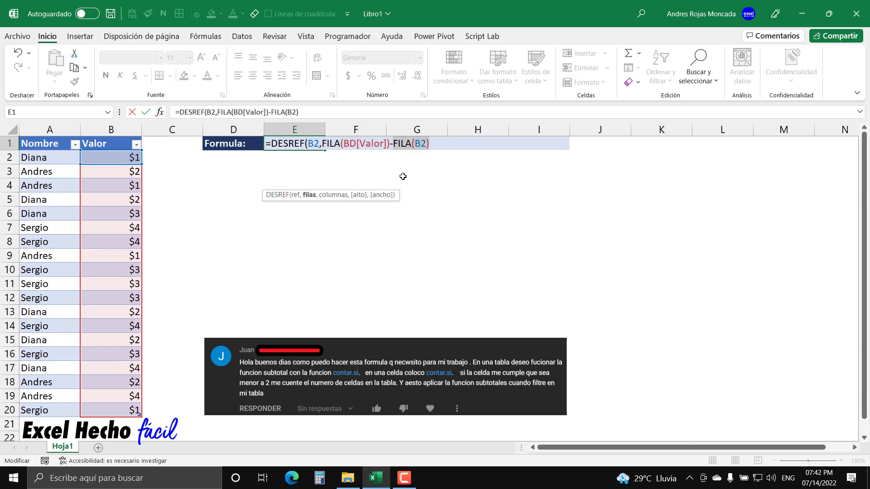
key(F9)
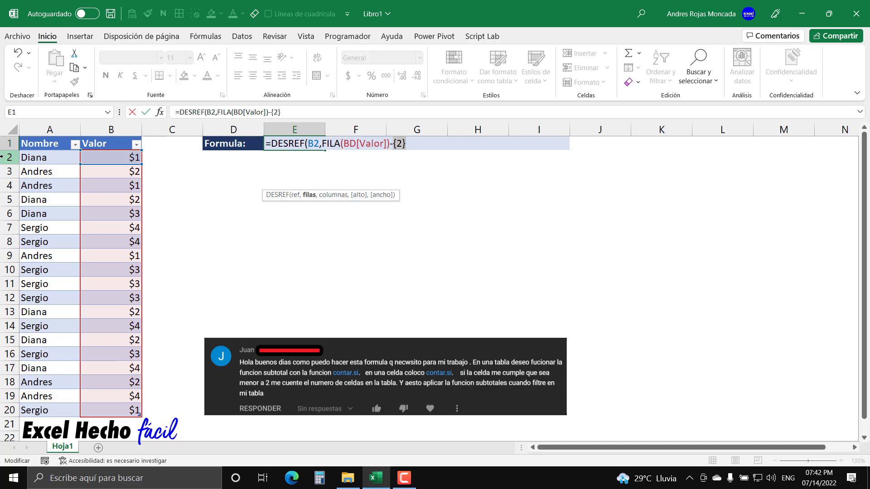
key(ctrl+z)
drag(322, 145, 437, 153)
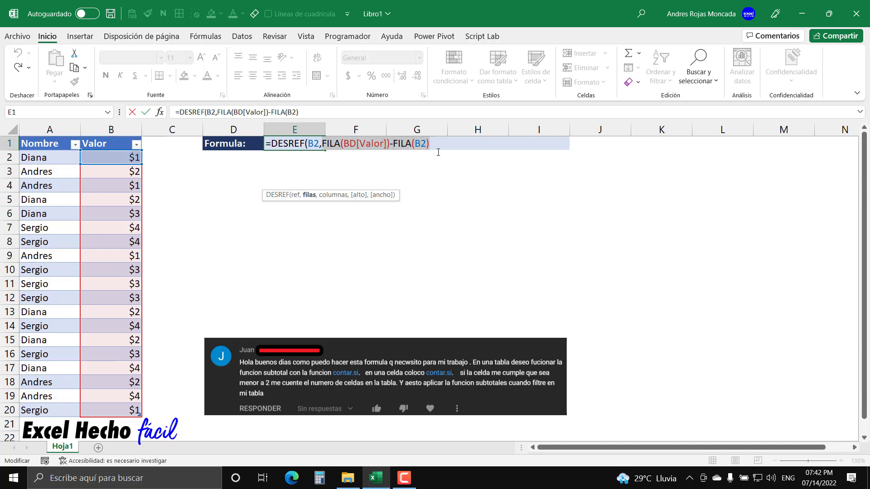
key(F9)
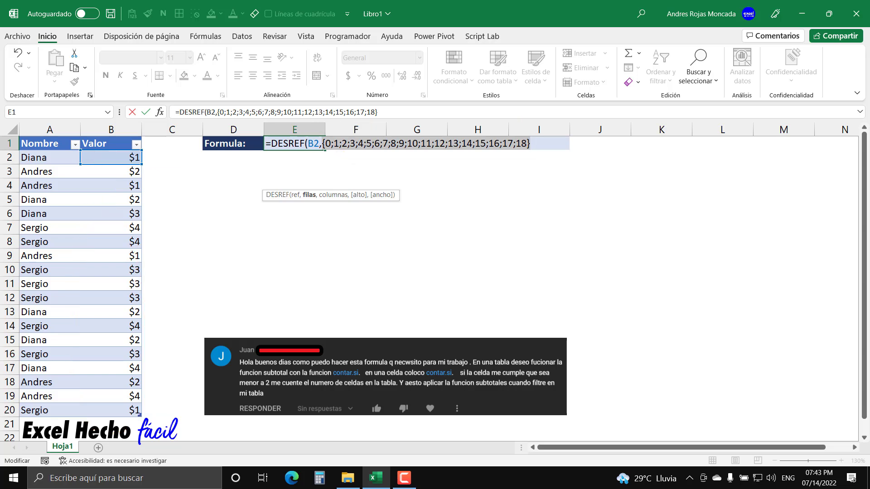
key(ctrl+z)
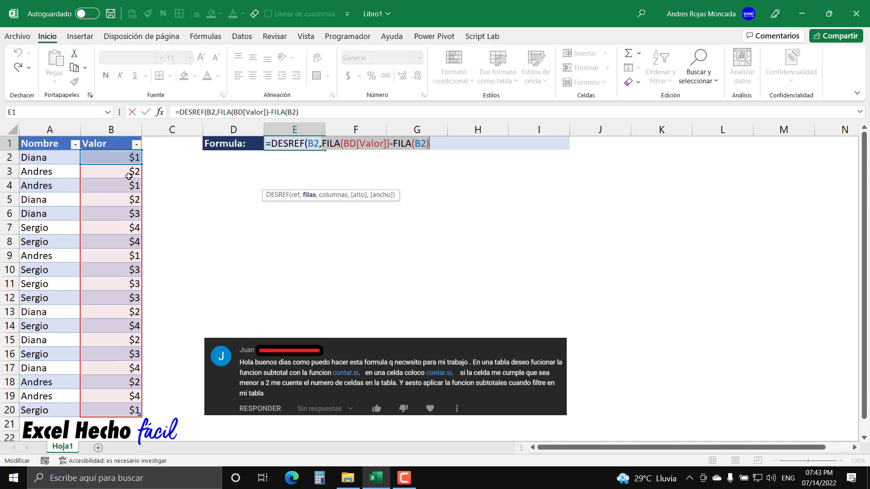
Enter 0 as the columns argument of DESREF and close its parenthesis
click(436, 144)
text(,)
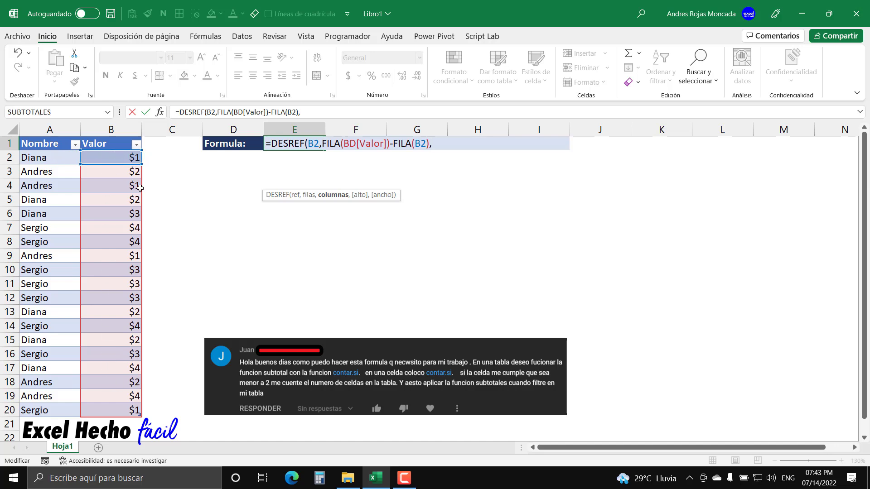
text(0))
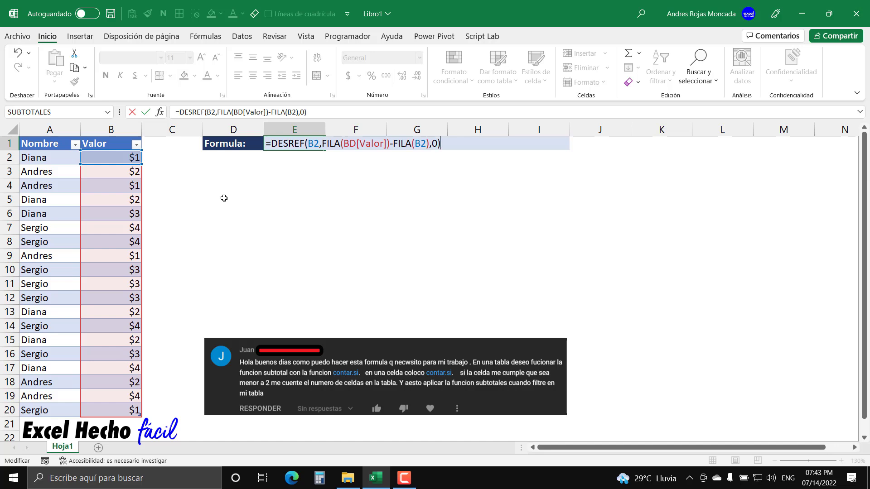
Evaluate the complete DESREF formula to compare its array with the Valor column, and restore the expression
key(F9)
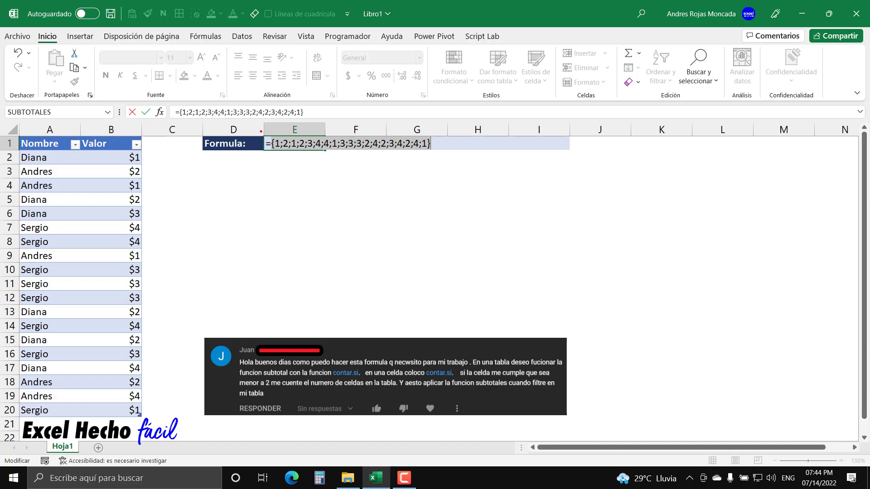
drag(258, 129, 448, 158)
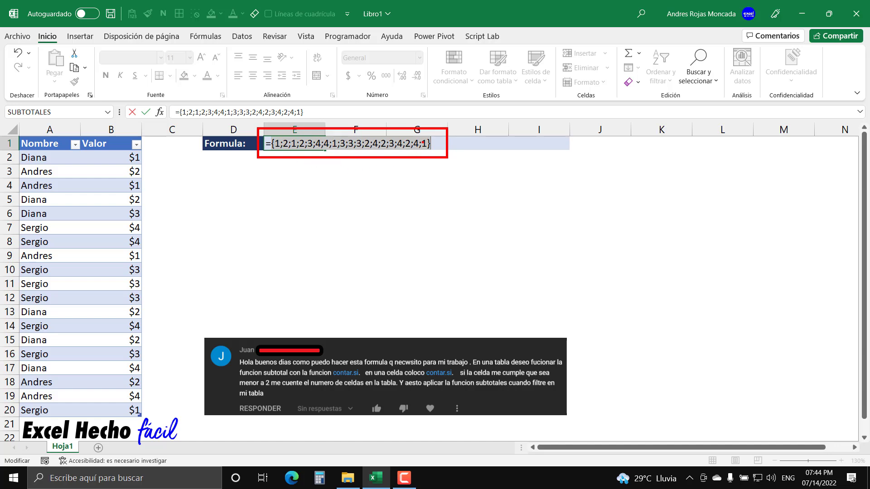
drag(280, 154, 277, 177)
drag(149, 157, 170, 157)
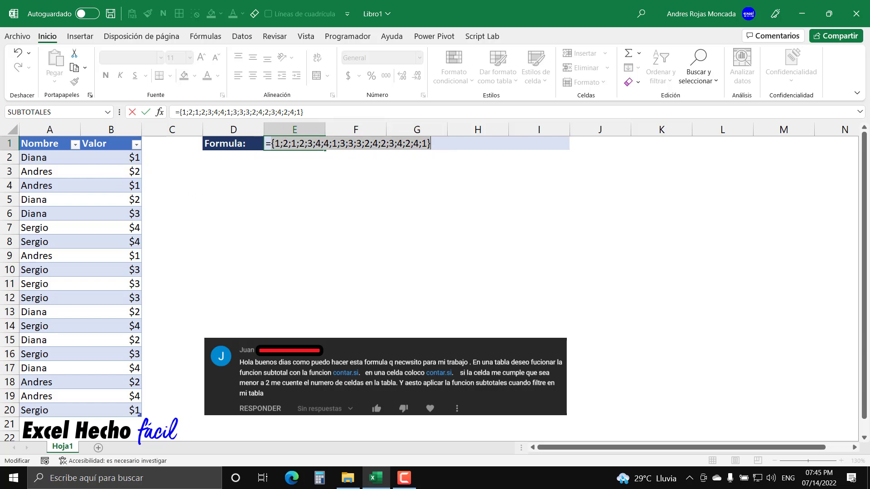
key(ctrl+z)
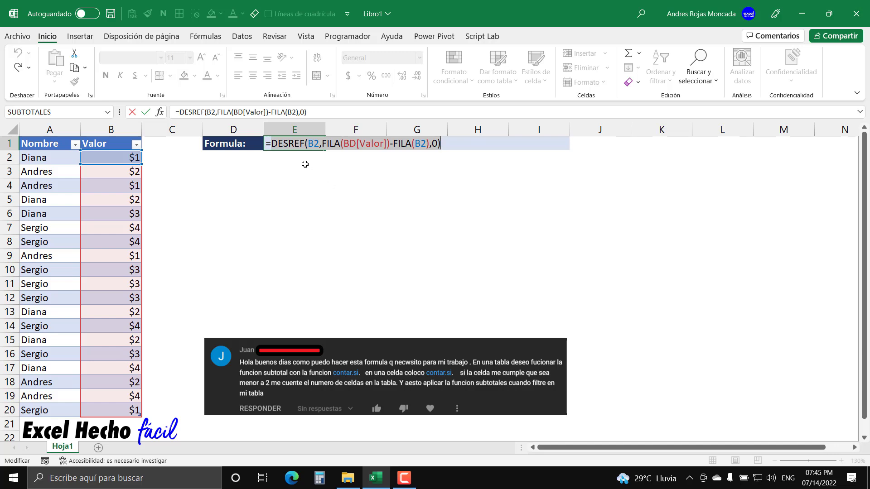
Wrap the DESREF expression in SUBTOTALES with function number 2 (CONTAR) and commit the formula in E1
click(272, 144)
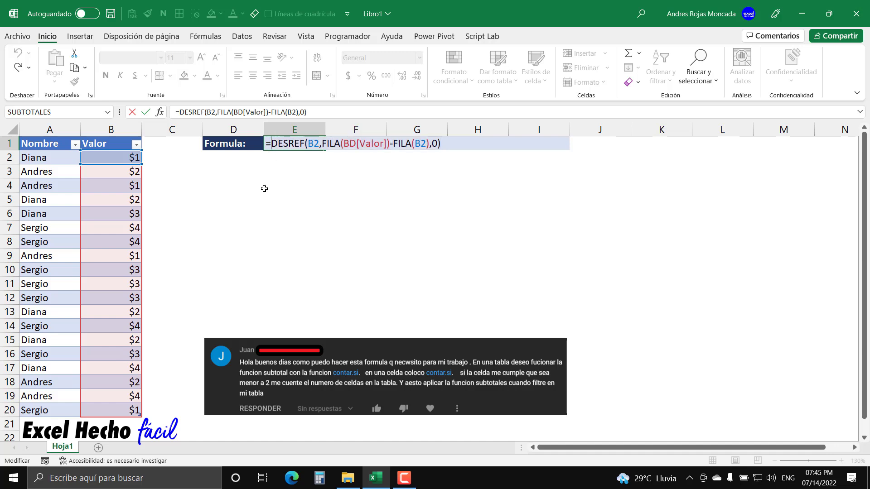
text(sub)
key(Tab)
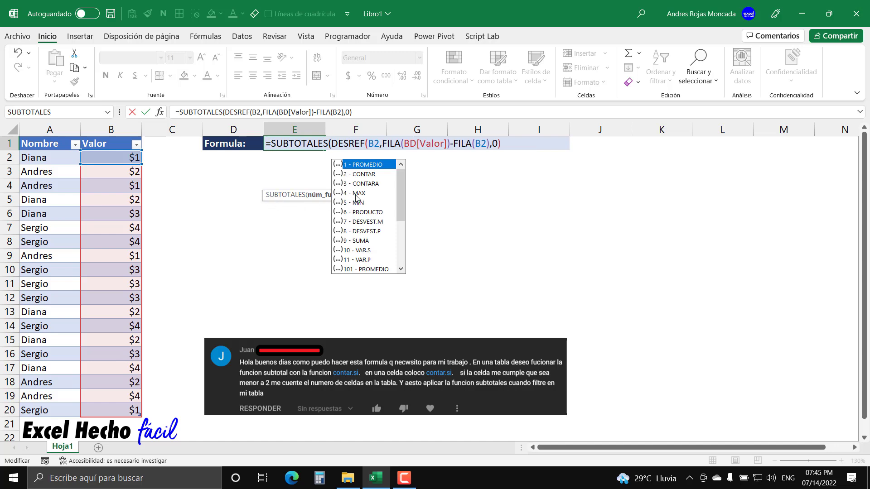
click(364, 176)
double_click(364, 176)
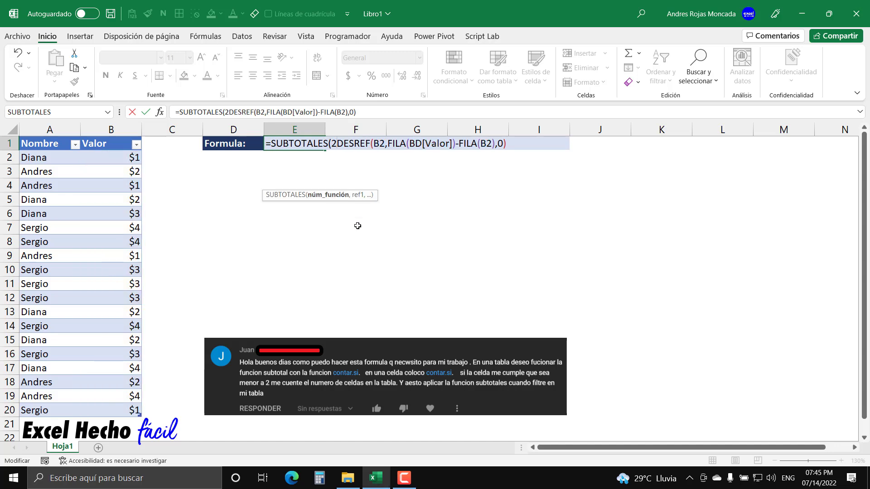
text(,0)
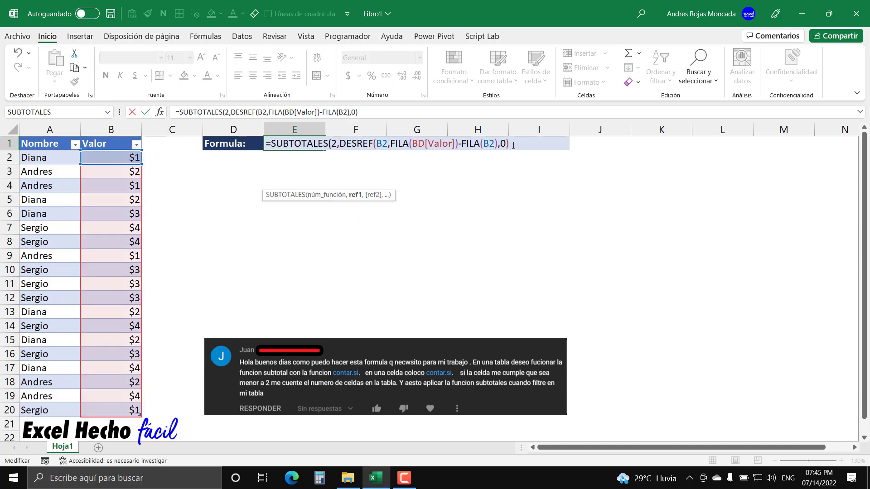
text())
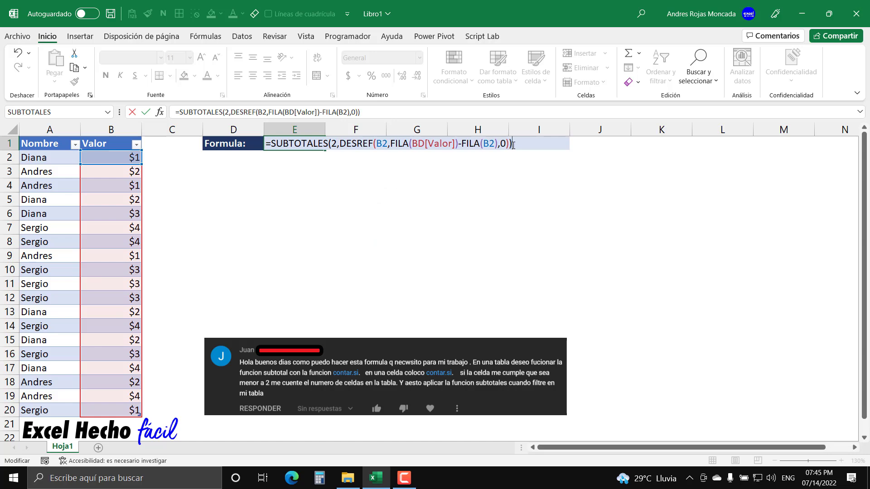
key(Return)
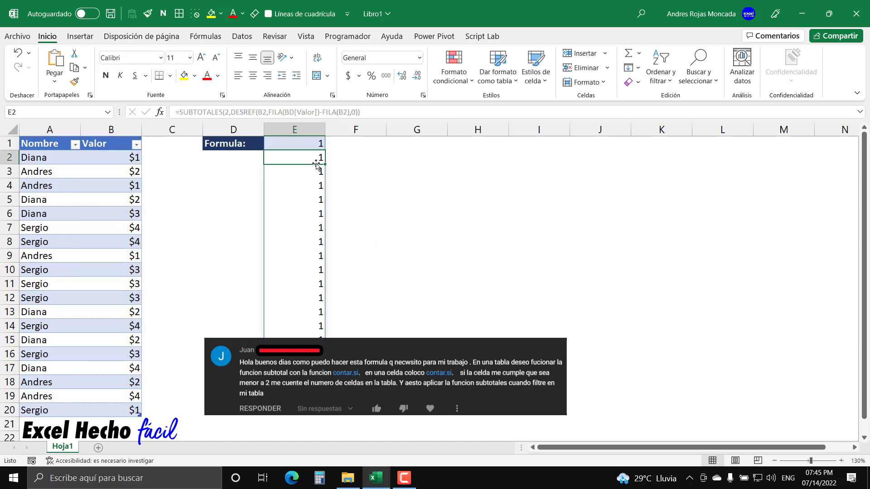
Move the comment picture to the right, clear of the spilled results in column E
click(300, 145)
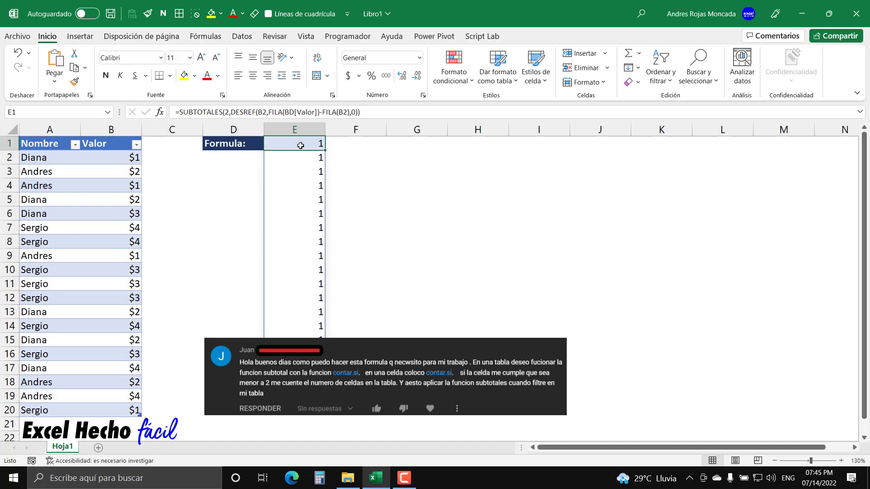
click(407, 351)
drag(360, 351, 514, 340)
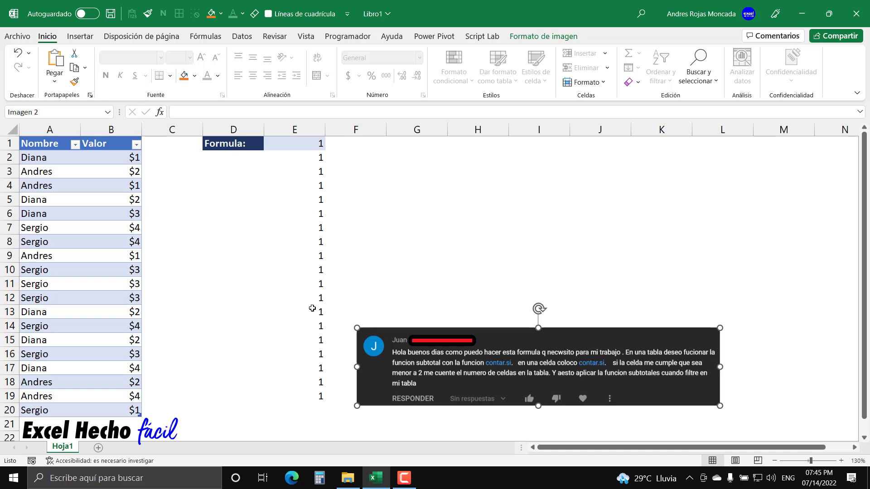
Examine the function number argument of SUBTOTALES in E1 and the spilled cells E2 to E5, leaving the formula unedited
click(305, 145)
double_click(306, 145)
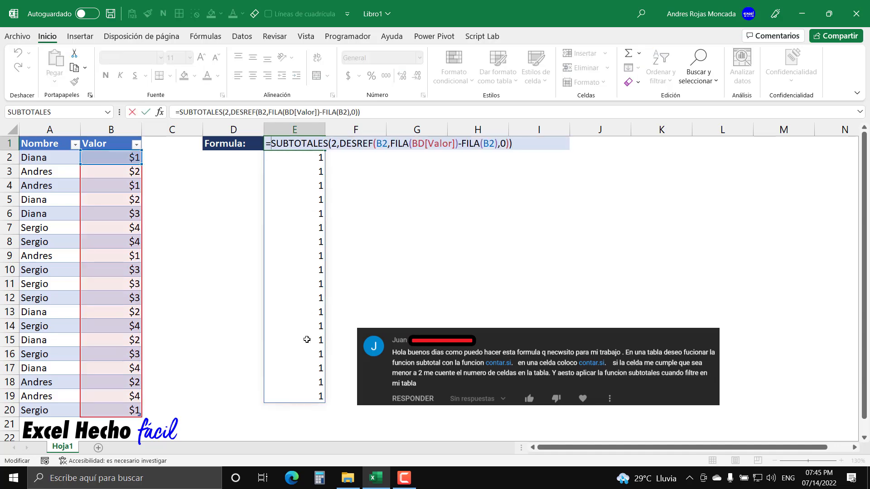
key(Escape)
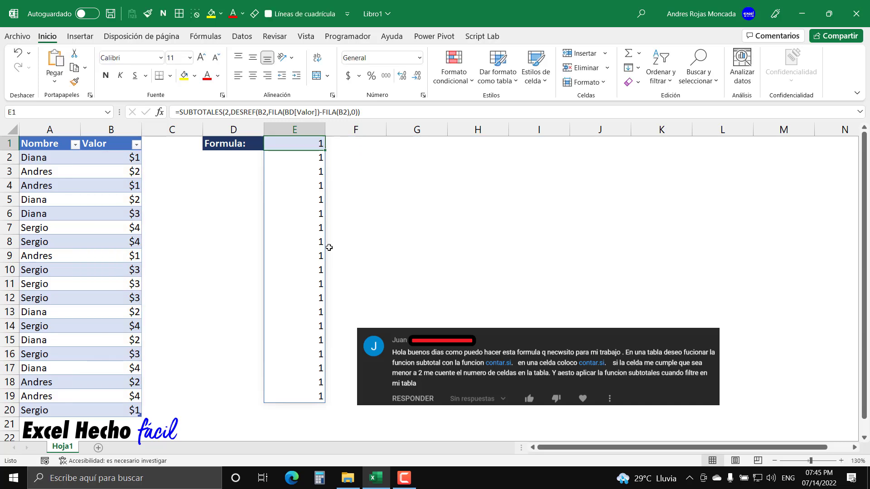
double_click(287, 150)
click(336, 149)
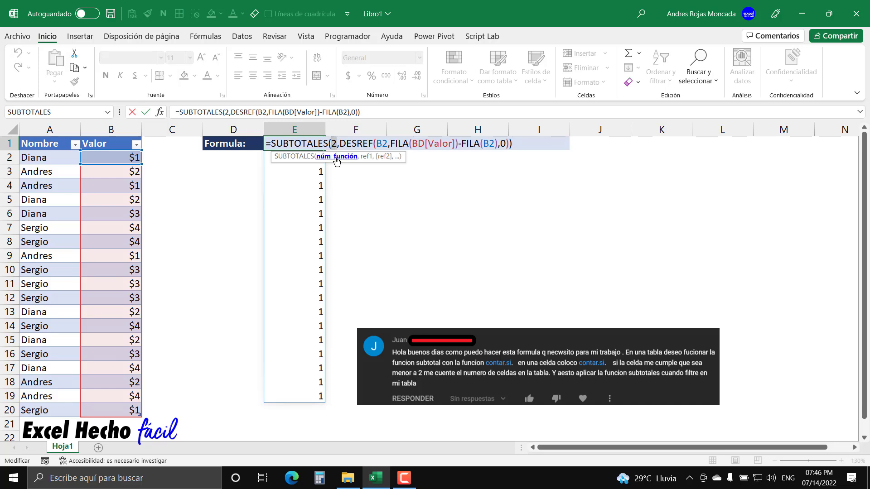
key(Escape)
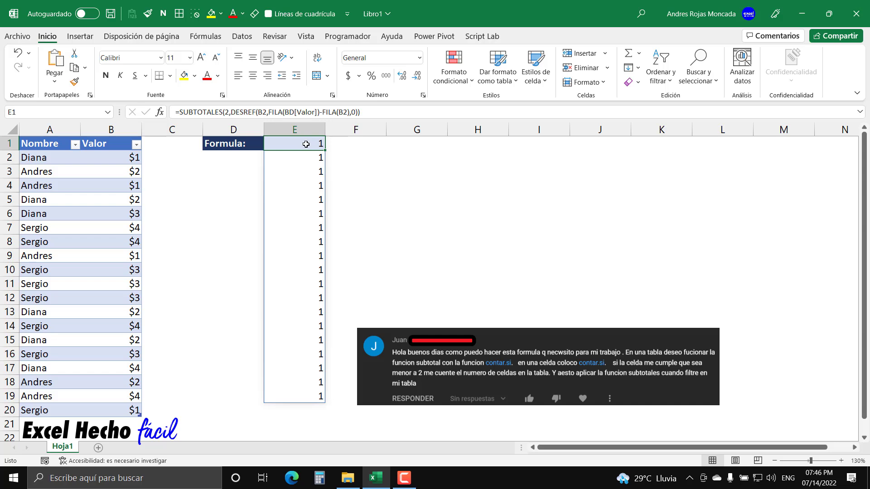
click(306, 159)
click(306, 171)
click(306, 185)
click(307, 200)
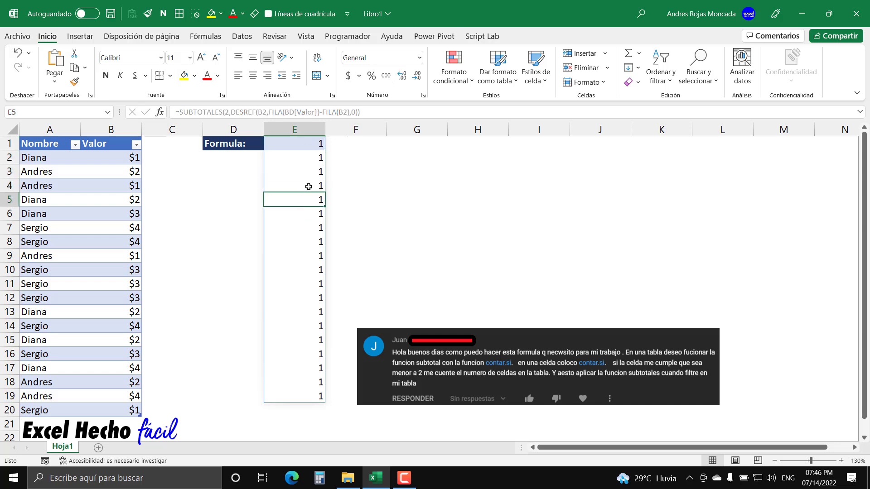
Wrap the SUBTOTALES expression in E1 in SUMAPRODUCTO, close its parenthesis and commit the formula
click(306, 145)
double_click(307, 146)
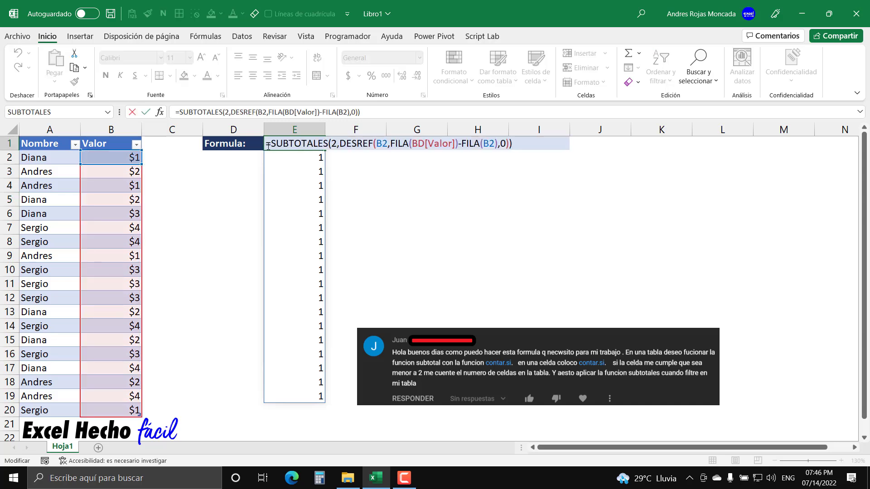
text(sum)
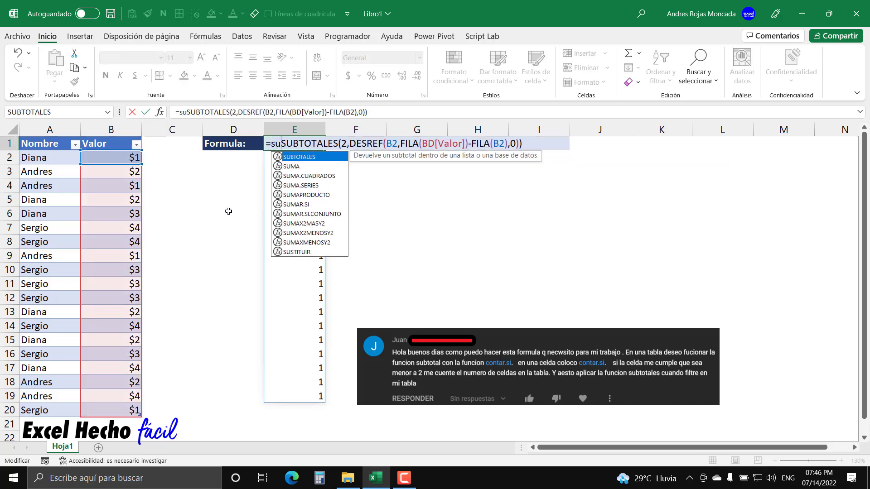
key(Down)
key(Down)
key(Down)
key(Tab)
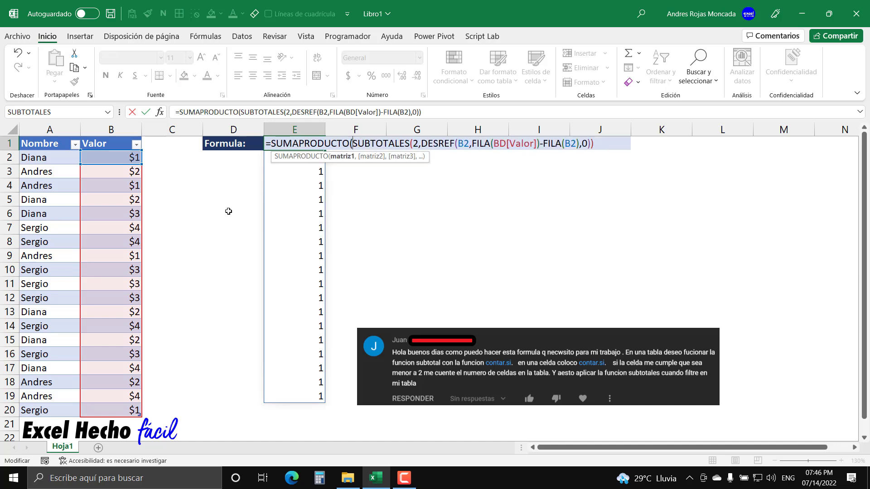
click(342, 156)
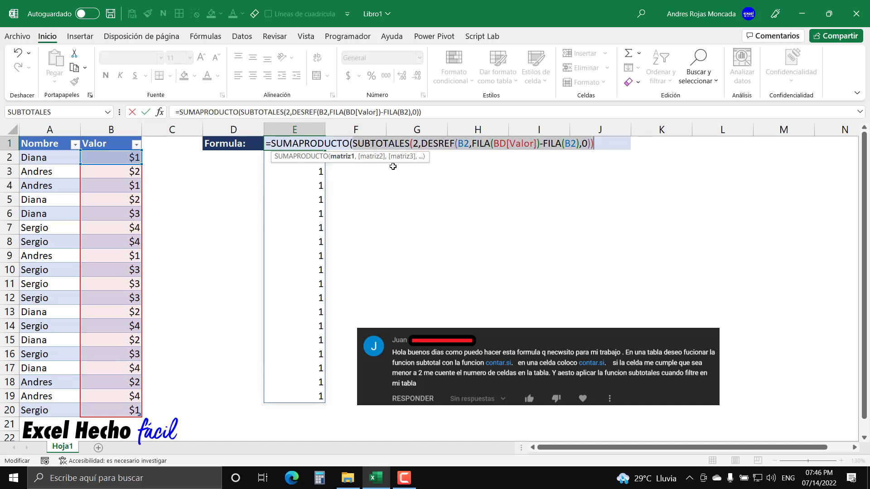
click(602, 142)
text())
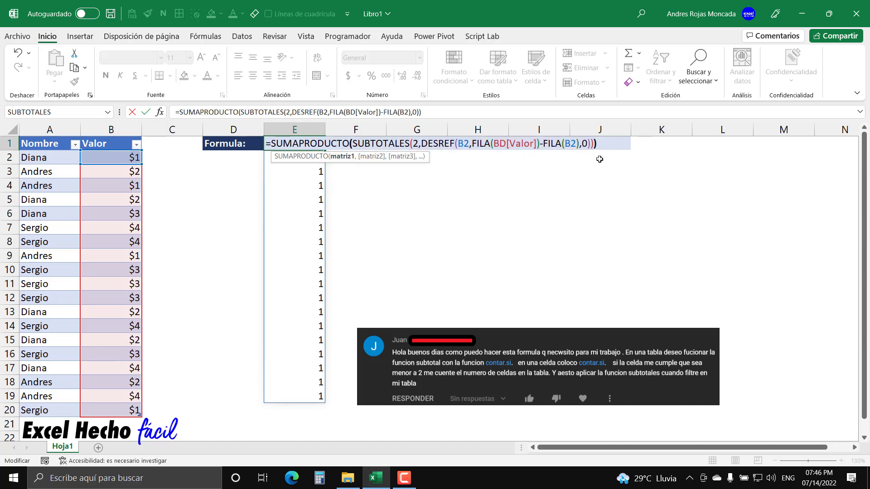
key(Return)
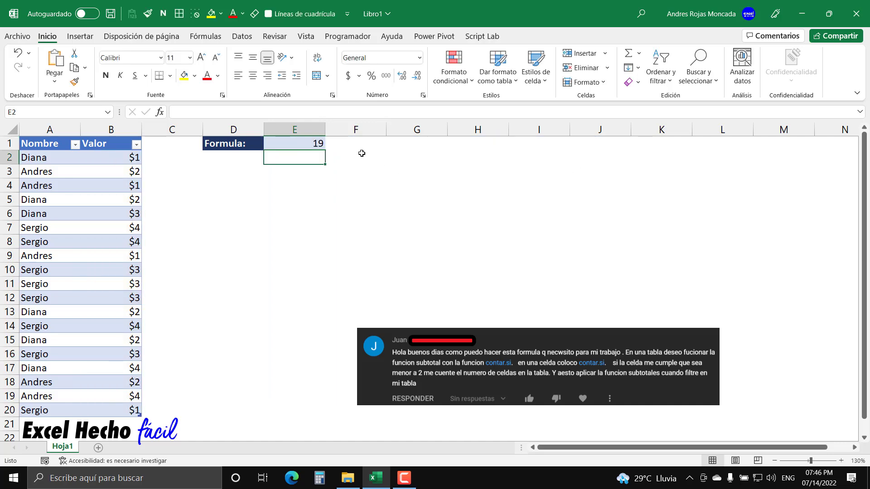
Filter the table's Nombre column to only the first listed name and select E1 to check the formula
click(316, 143)
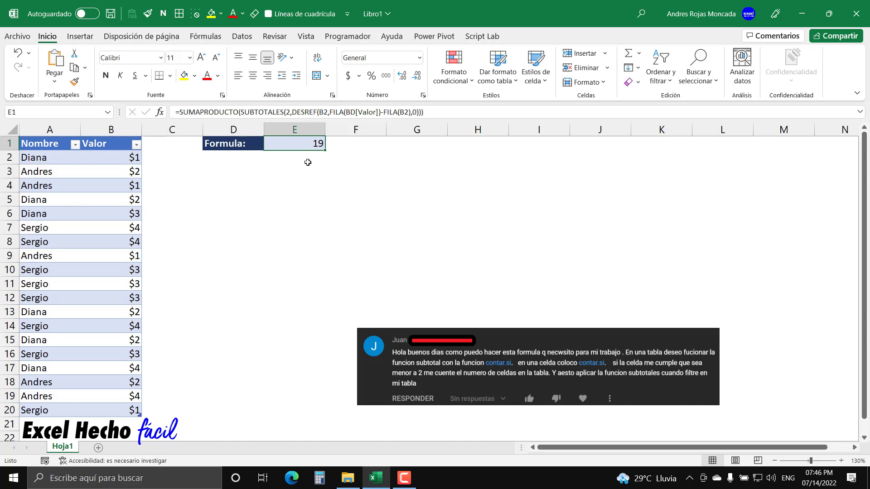
click(67, 146)
click(75, 144)
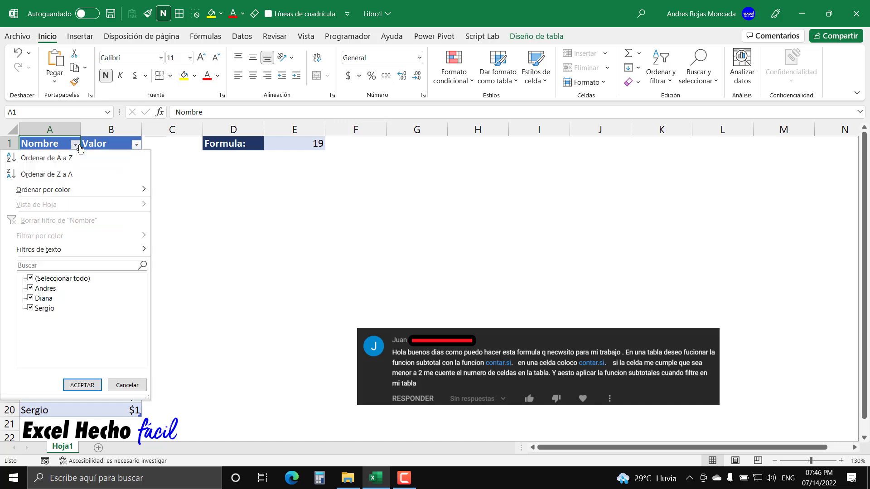
click(30, 278)
click(31, 288)
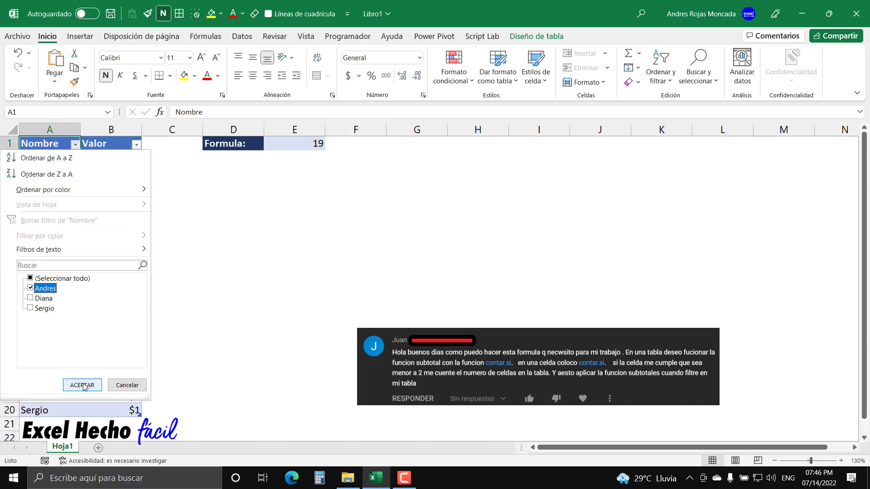
click(83, 385)
click(308, 141)
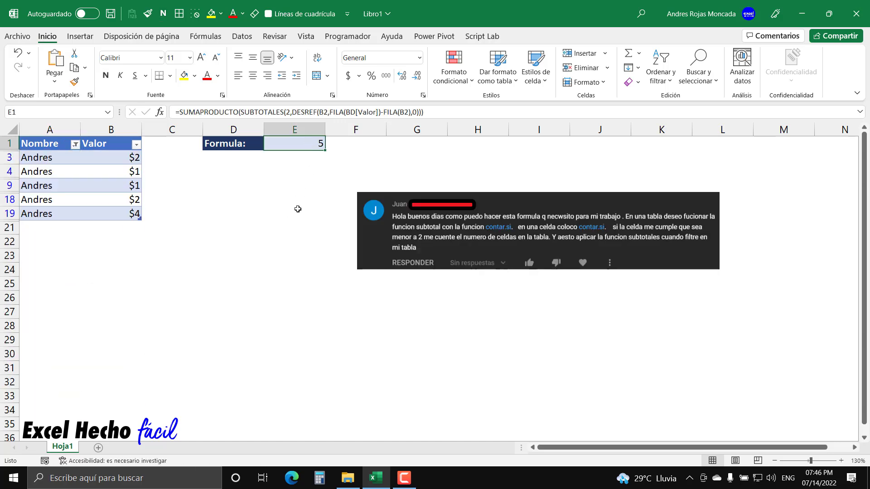
Move the comment picture back beside the filtered table, just below the formula cell, and select the Nombre header
drag(575, 202, 431, 191)
click(55, 143)
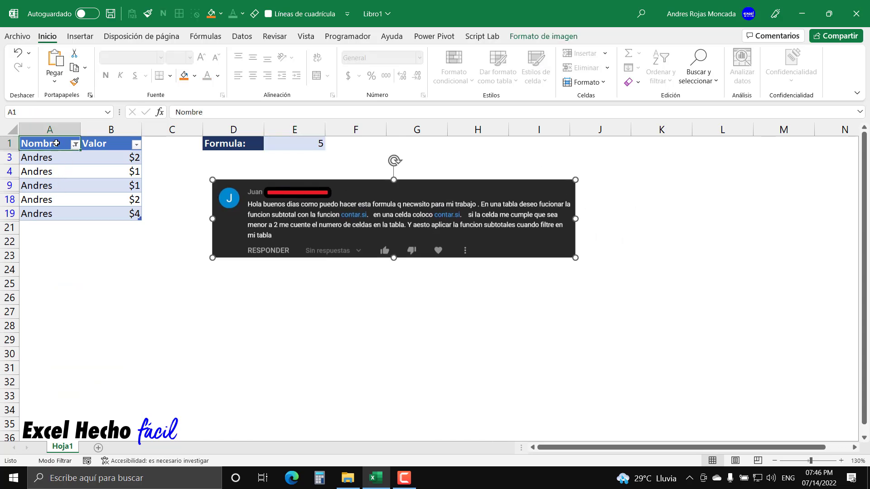
Remove the filter from the table and move the comment picture down beside the last table rows
key(ctrl+shift+l)
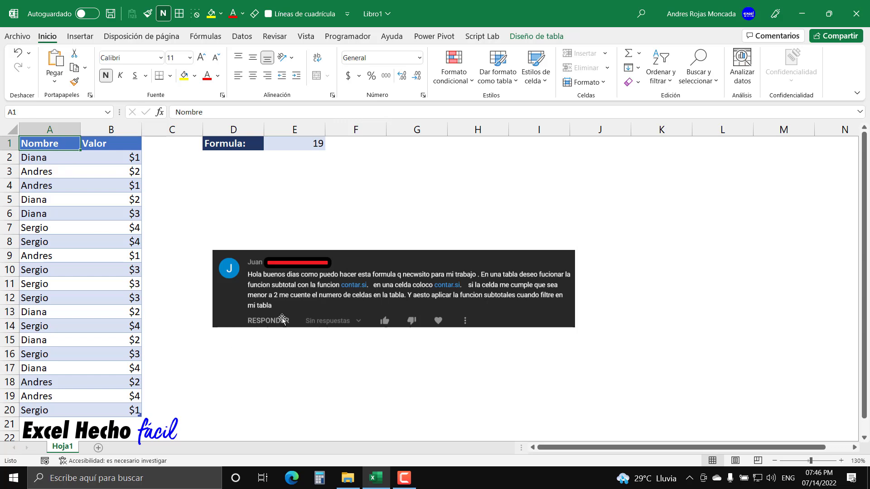
click(348, 264)
drag(349, 264, 343, 348)
Turn the table's filter controls back on and filter the Nombre column to only the first listed name
click(55, 146)
key(ctrl+shift+l)
click(75, 144)
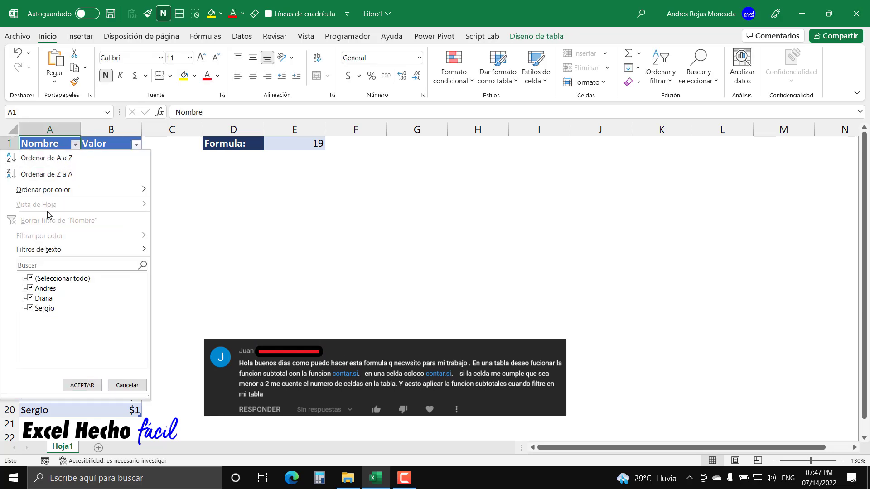
click(31, 277)
click(30, 288)
click(82, 384)
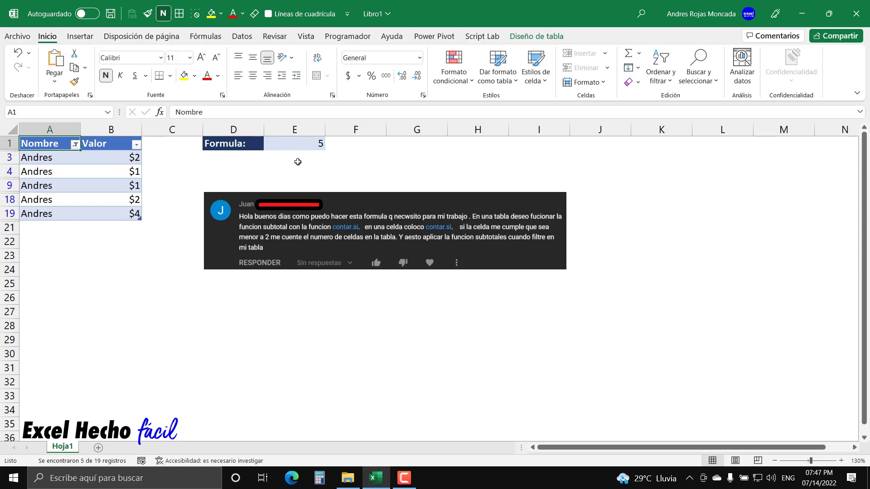
Evaluate the whole SUBTOTALES argument inside the SUMAPRODUCTO formula in E1 to expose its array
click(303, 147)
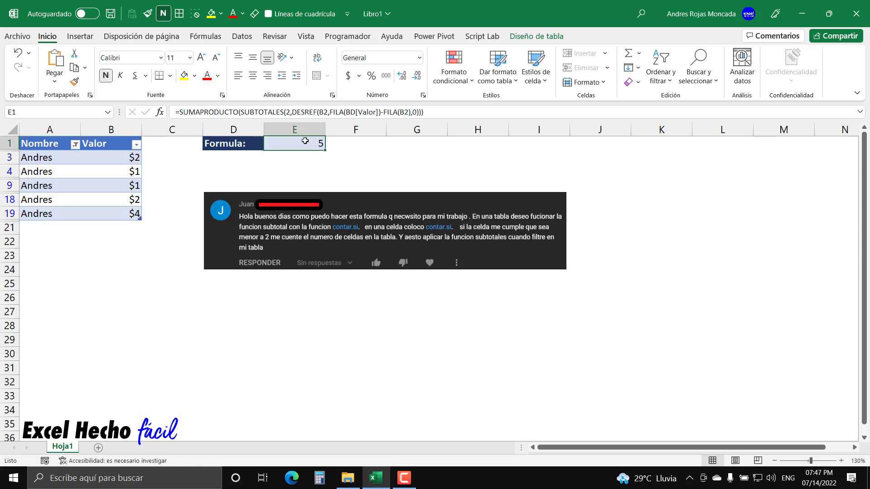
key(F2)
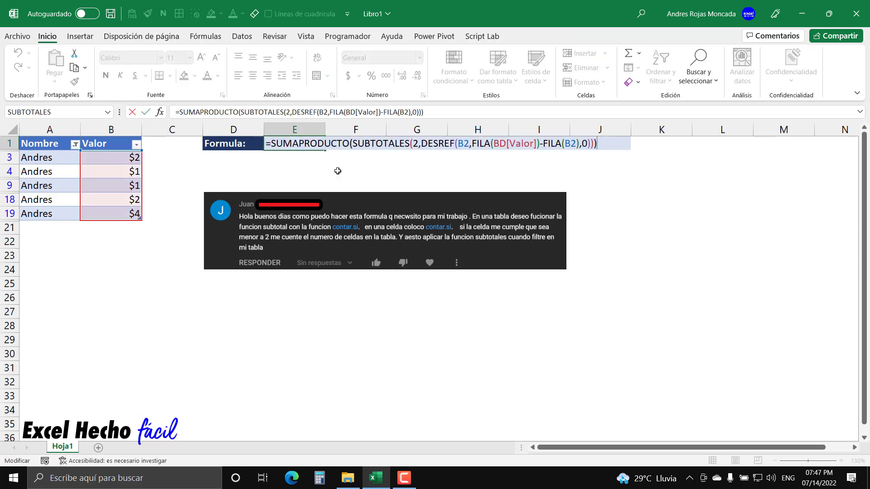
click(354, 143)
click(350, 158)
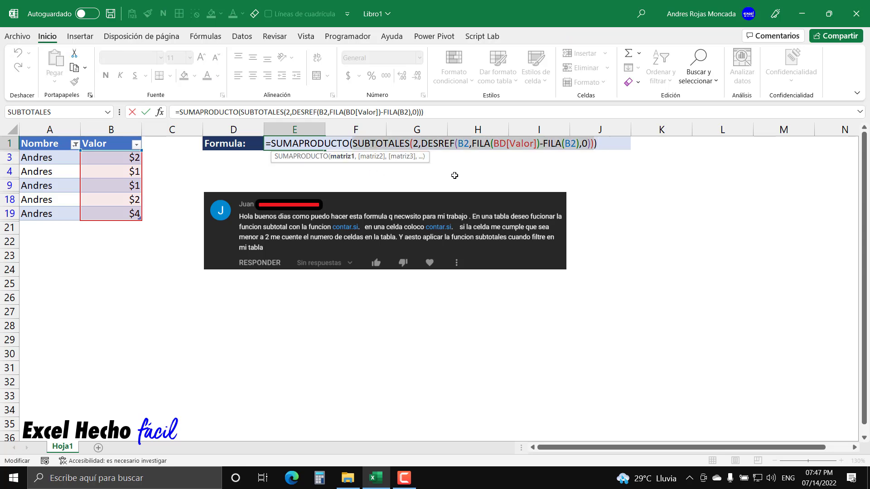
drag(418, 159, 367, 181)
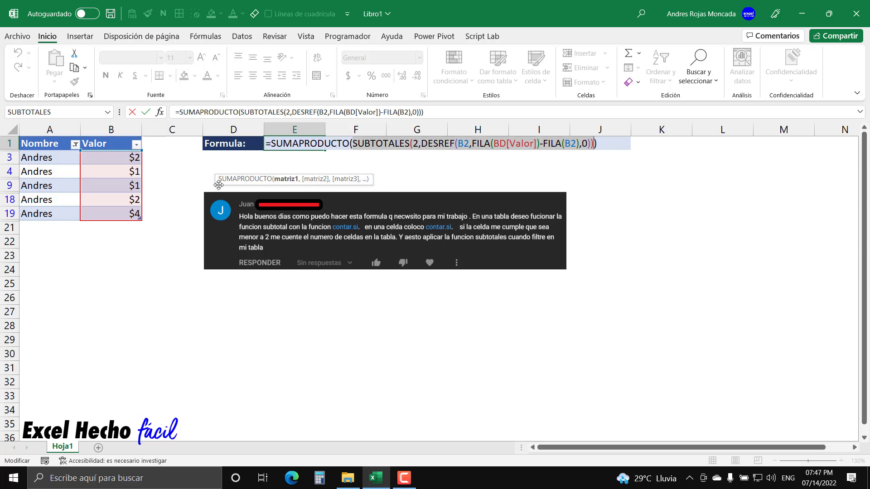
key(F9)
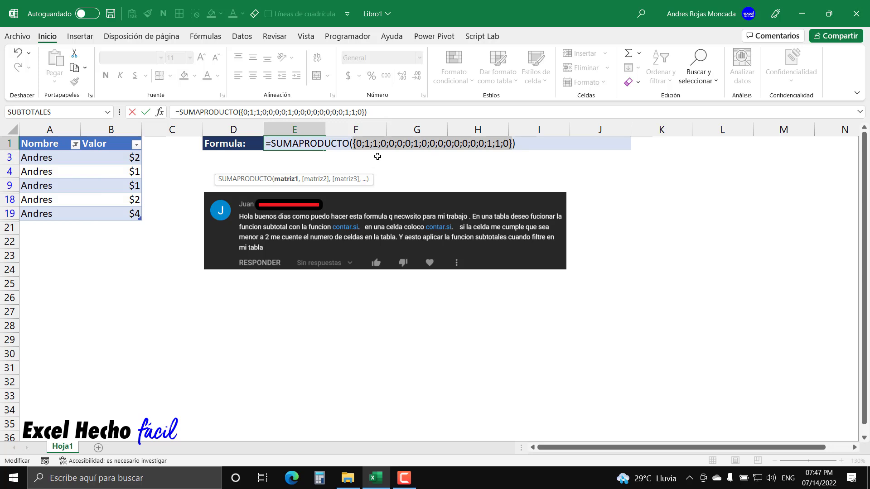
Mark the zeros and ones in the evaluated array, undo the evaluation and commit the original E1 formula
mouse_move(359, 155)
mouse_down()
mouse_move(362, 170)
mouse_move(396, 179)
mouse_up()
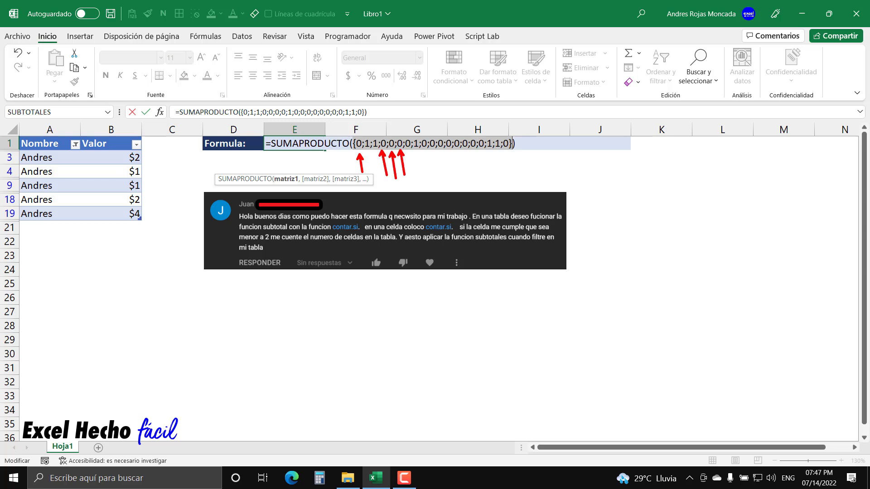
key(e)
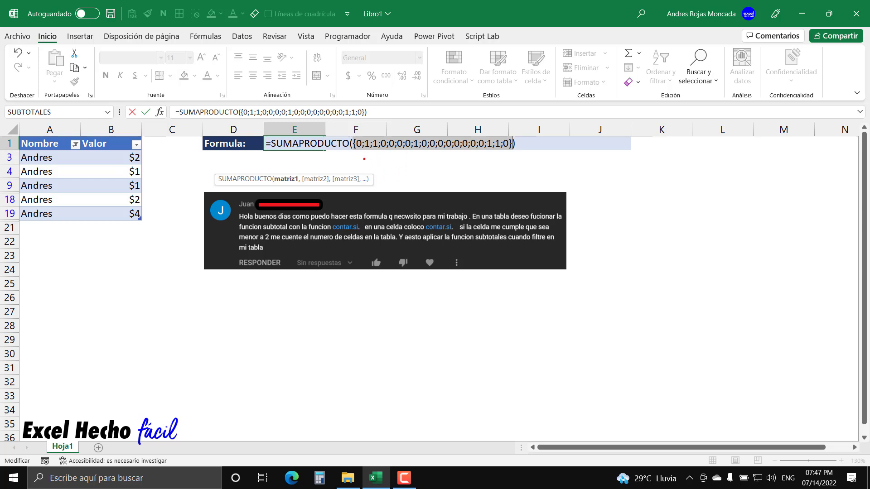
drag(368, 137, 378, 110)
drag(416, 137, 415, 102)
mouse_move(488, 136)
mouse_down()
mouse_move(489, 114)
mouse_move(497, 122)
mouse_move(498, 113)
mouse_up()
key(shift+Left)
key(ctrl+z)
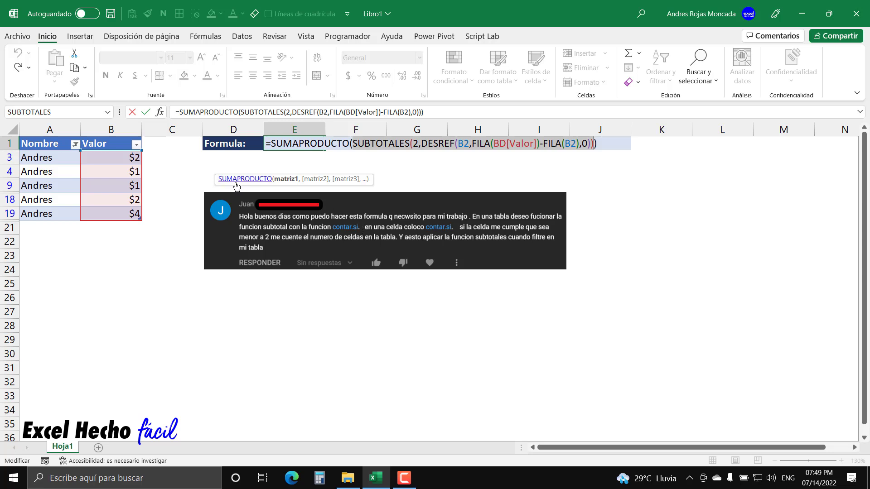
key(ctrl+Return)
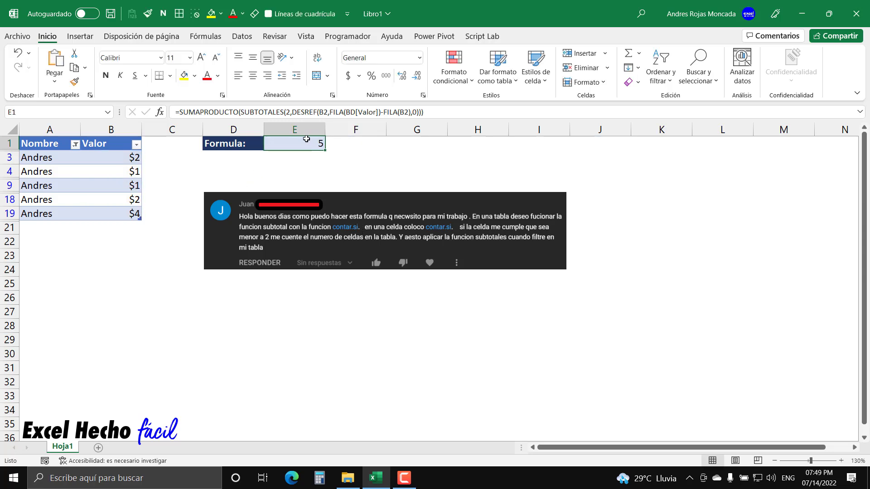
Clear the Nombre filter so all table rows show, keeping the filter controls on the headers
click(58, 143)
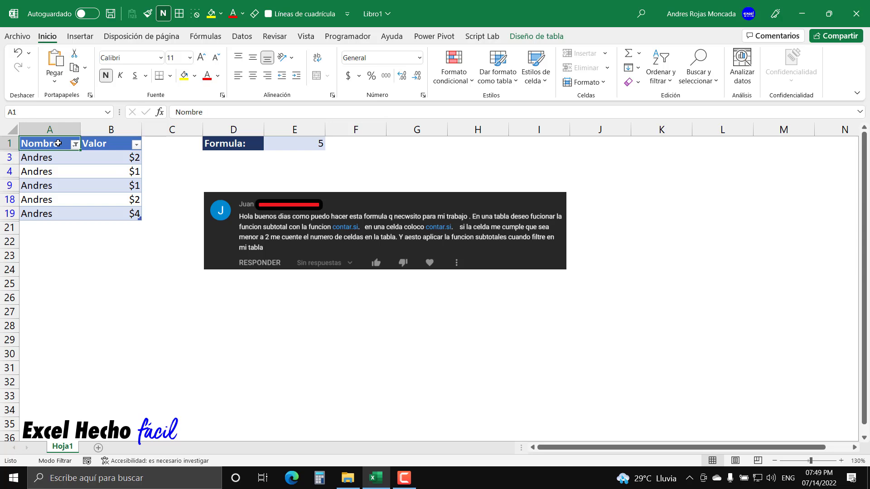
key(ctrl+shift+l)
key(ctrl+shift+l)
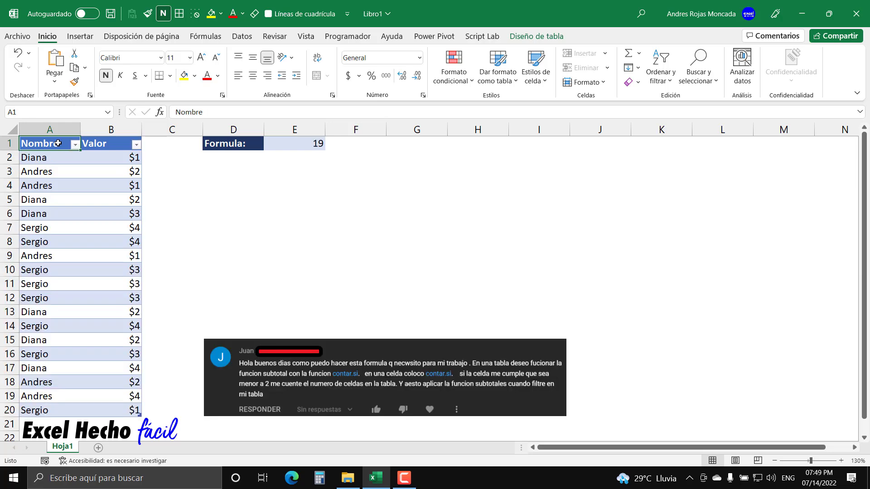
Add (BD[Valor]<2) as the second array argument of the SUMAPRODUCTO formula in E1
click(313, 144)
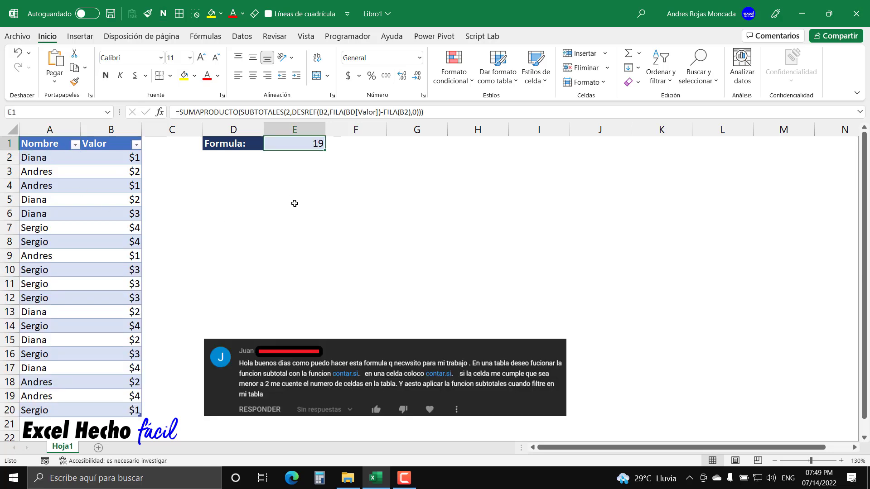
key(F2)
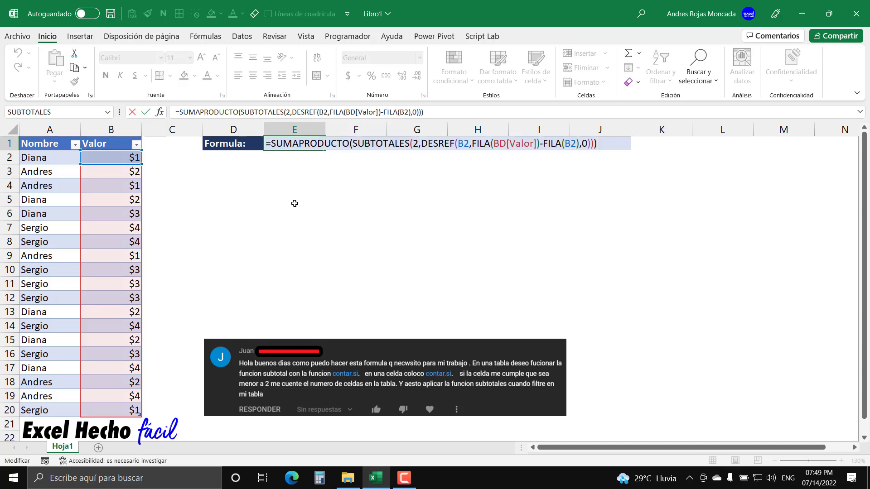
click(594, 144)
shift+click(355, 145)
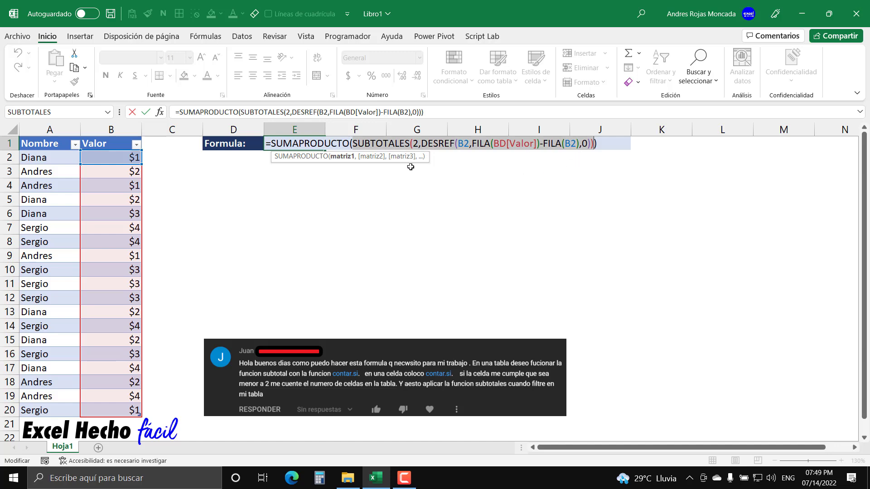
drag(413, 159, 470, 202)
click(592, 148)
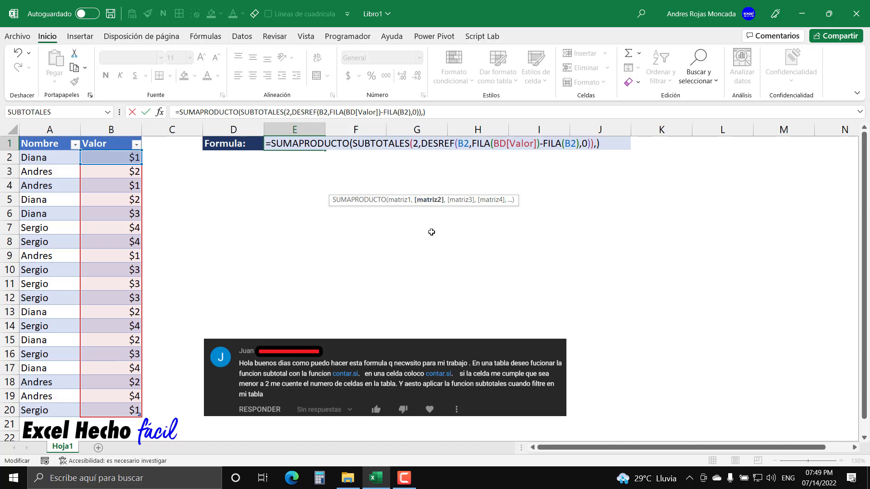
text(())
click(117, 140)
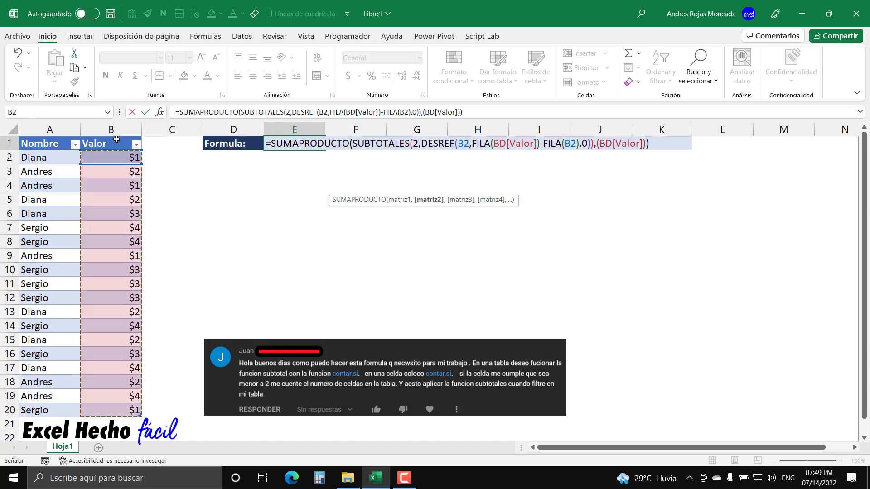
text(<2)
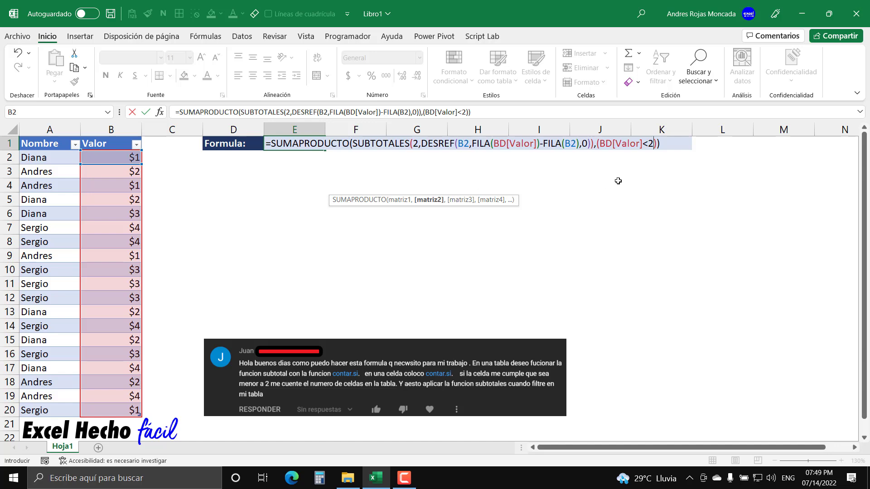
Evaluate the (BD[Valor]<2) argument in E1 and mark its VERDADERO entries
click(664, 144)
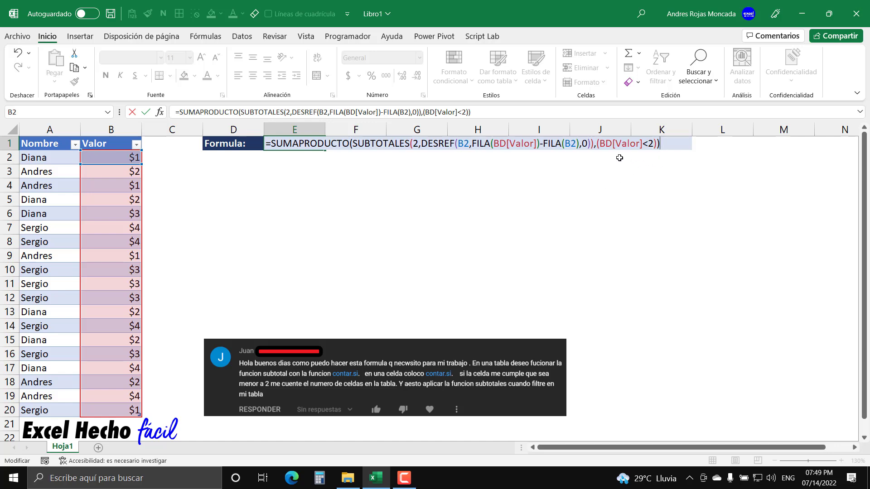
drag(596, 144, 657, 145)
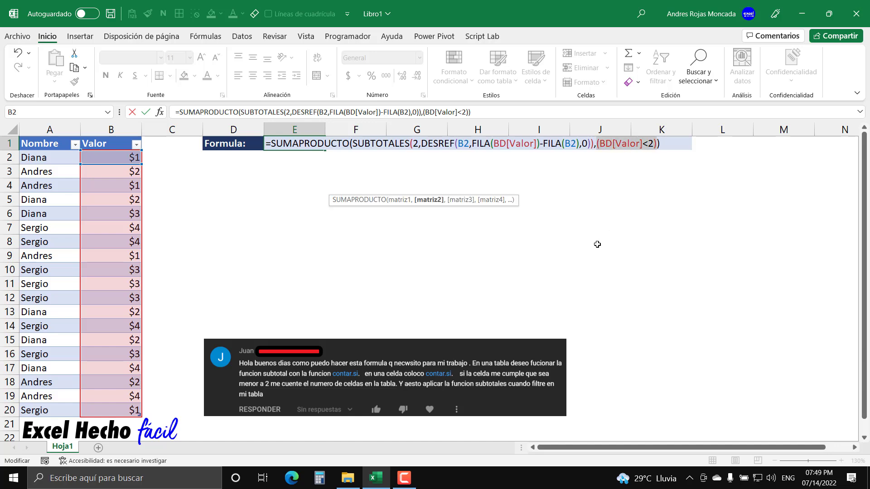
key(F9)
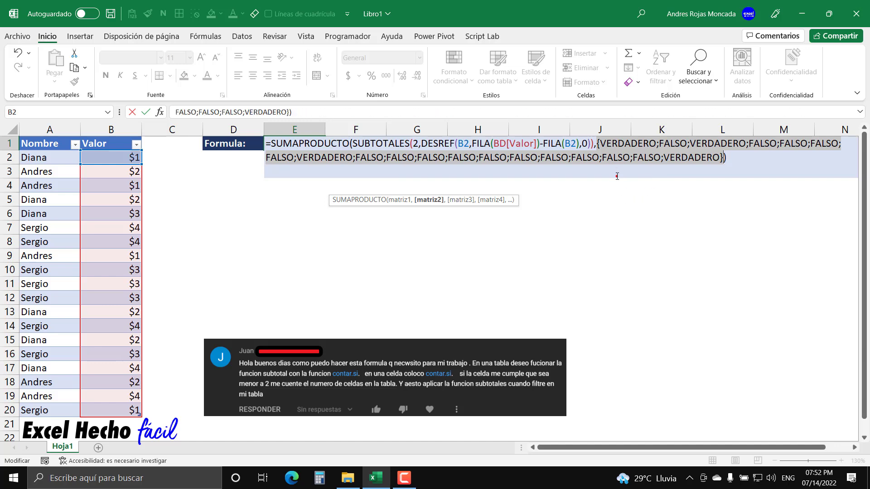
drag(619, 148, 618, 215)
drag(682, 168, 682, 228)
drag(715, 147, 716, 234)
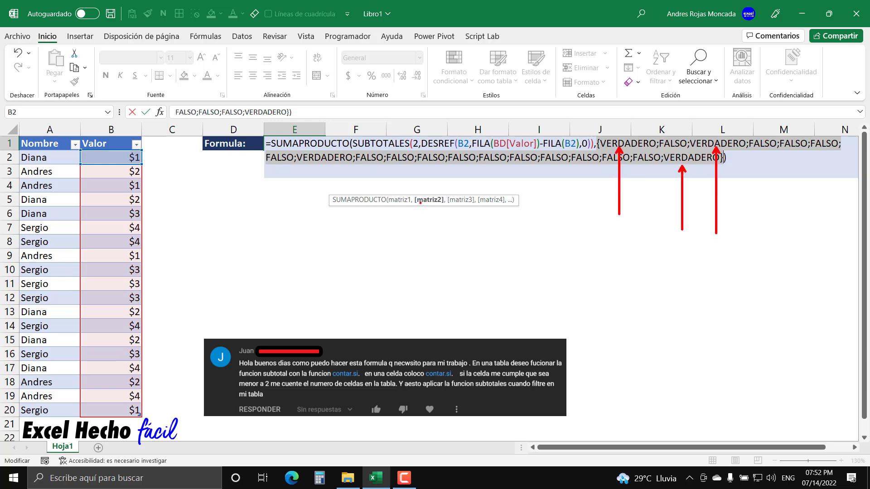
drag(312, 167, 313, 238)
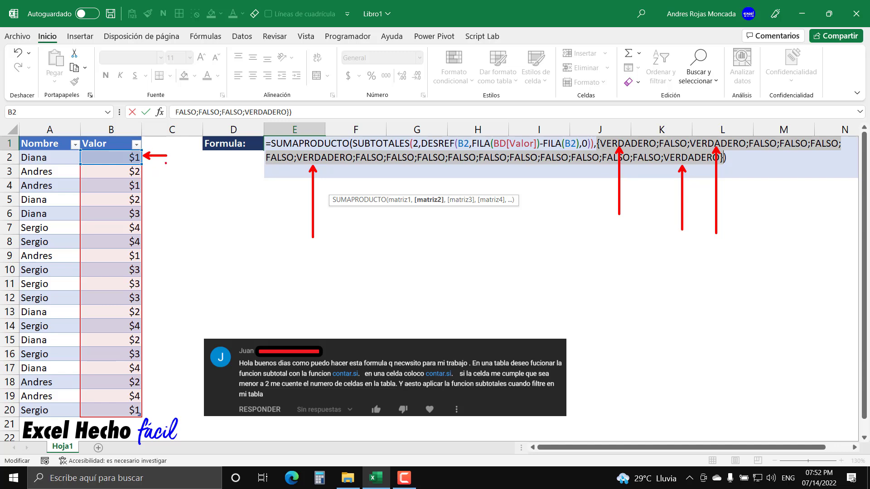
Mark the Valor cells that meet the condition, erase the marks and undo the evaluation of (BD[Valor]<2)
drag(151, 185, 224, 185)
drag(150, 258, 204, 261)
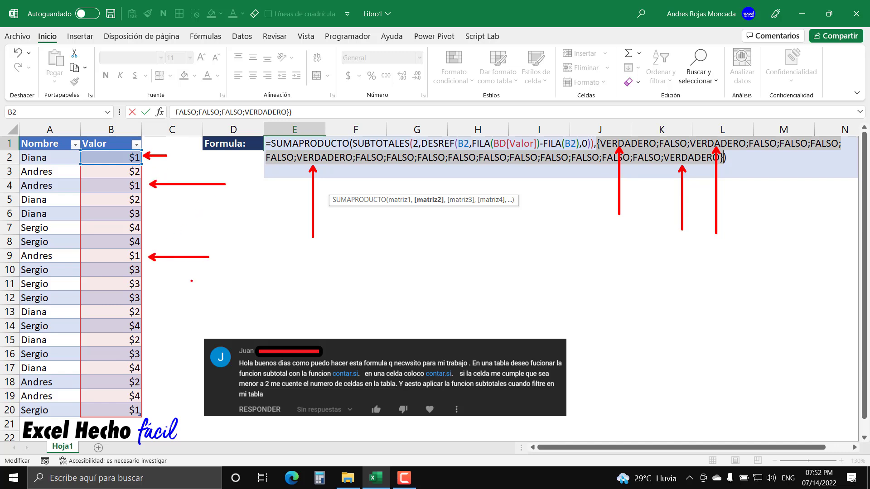
drag(153, 407, 194, 408)
key(e)
key(Escape)
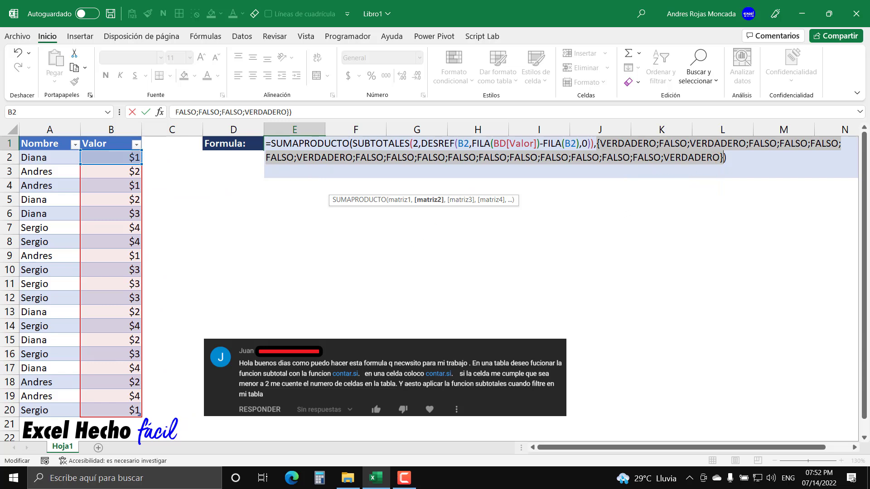
key(ctrl+z)
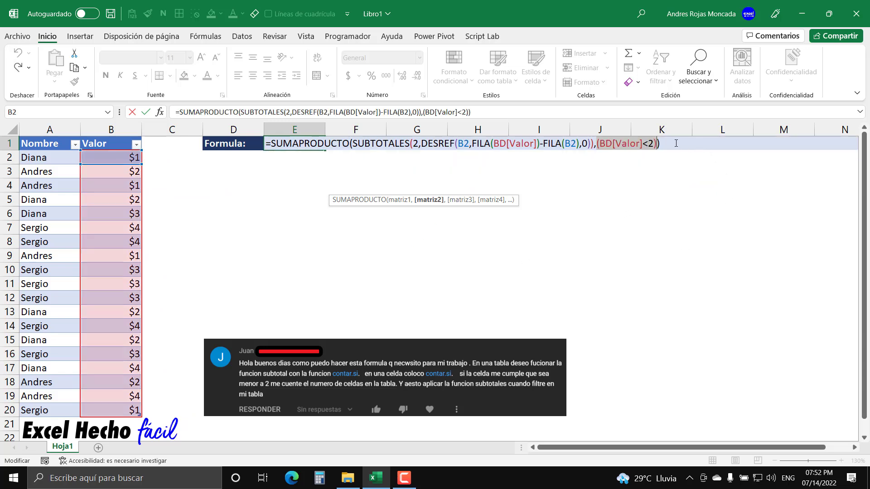
Multiply the (BD[Valor]<2) condition by 1 in the E1 formula
key(Right)
text(*1)
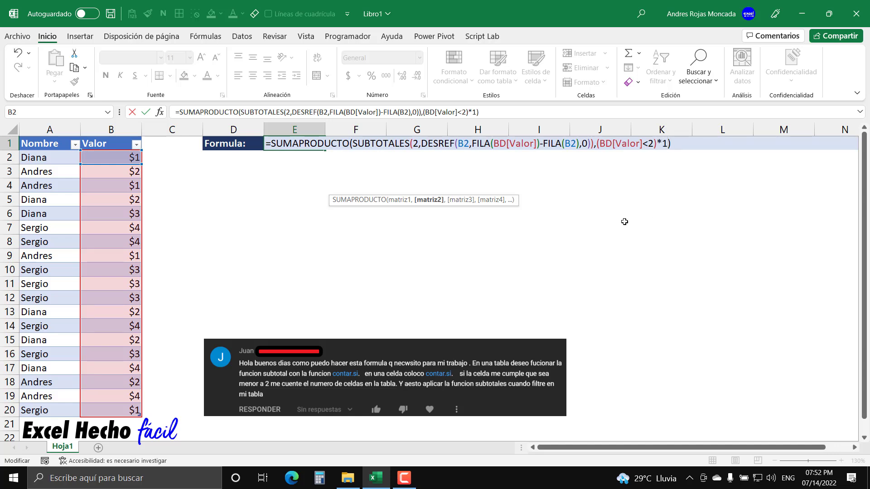
Evaluate (BD[Valor]<2)*1 to inspect its numeric array and undo the evaluation
key(shift+Left)
key(shift+Left)
key(shift+Left)
key(shift+Left)
key(shift+Left)
key(shift+Left)
key(shift+Left)
key(shift+Left)
key(shift+Left)
key(shift+Left)
key(shift+Left)
key(shift+Left)
key(shift+Left)
key(shift+Left)
key(shift+Left)
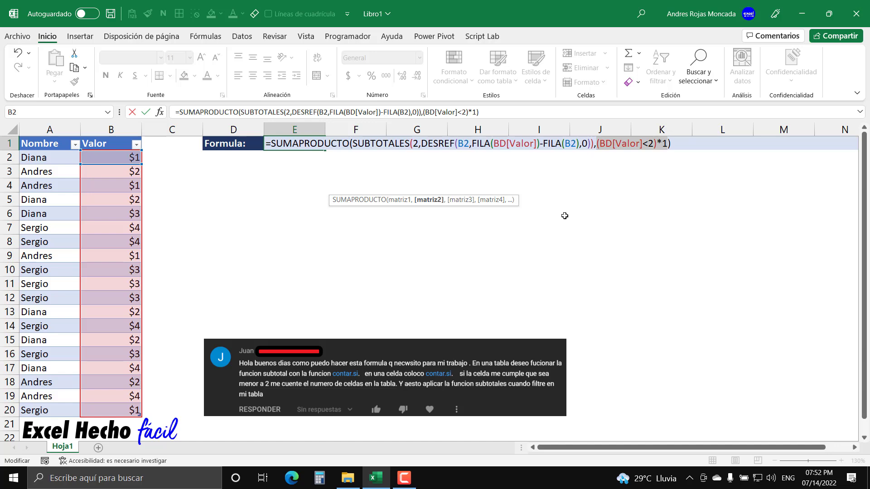
key(F9)
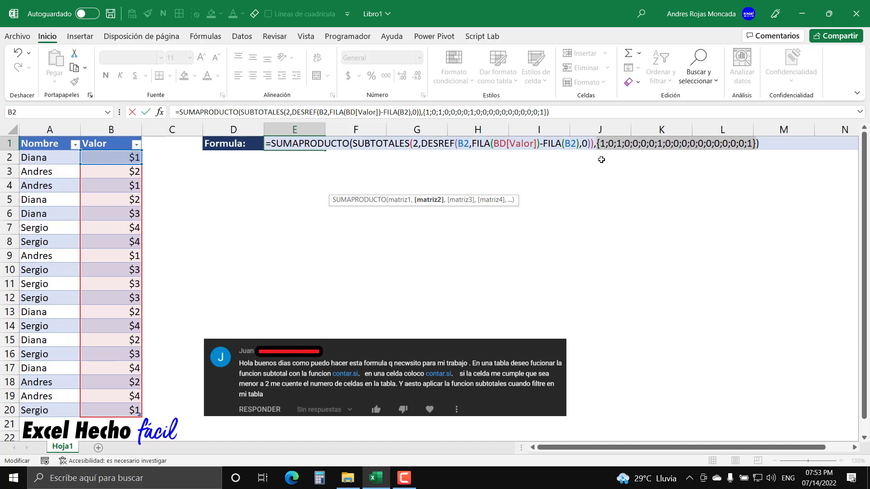
key(ctrl+z)
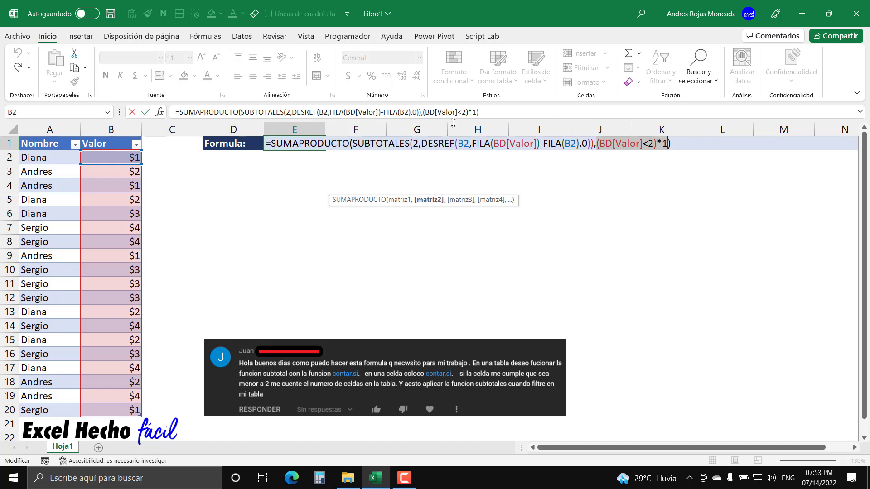
Commit the SUMAPRODUCTO formula, check it in E1 and select the Nombre header
click(683, 144)
key(Return)
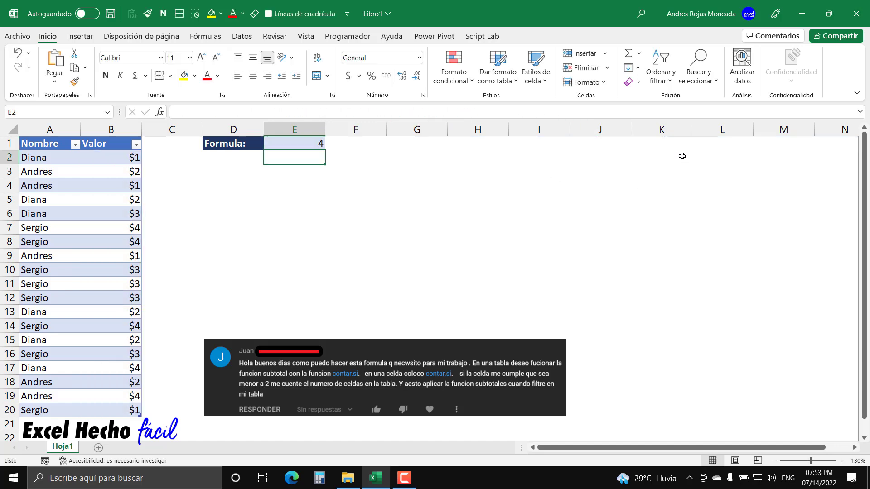
click(323, 144)
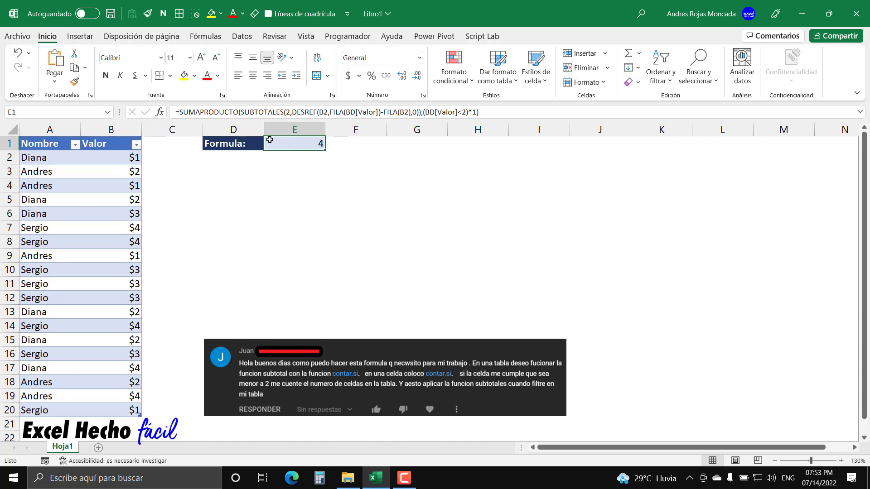
click(60, 145)
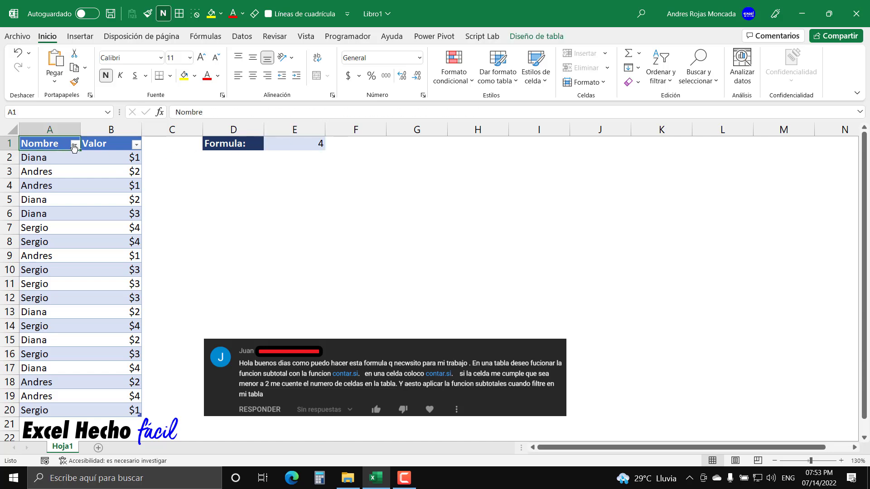
Filter the Nombre column to show only the first listed name
click(75, 144)
click(29, 278)
click(30, 289)
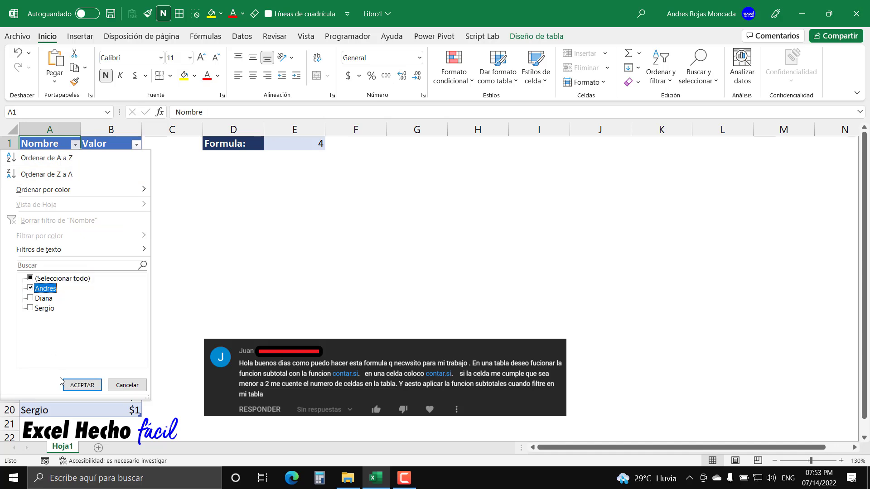
click(82, 385)
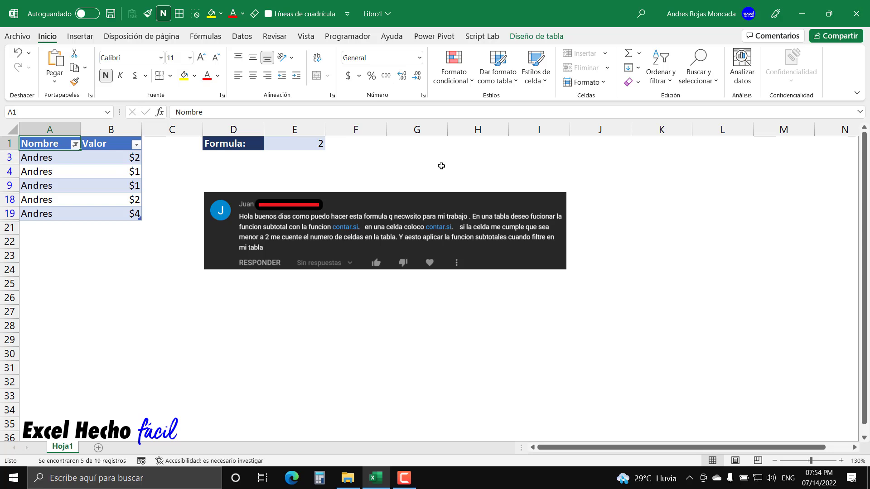
Evaluate both SUMAPRODUCTO arguments in E1 into their arrays and move the function hint clear of the formula
click(301, 145)
double_click(301, 145)
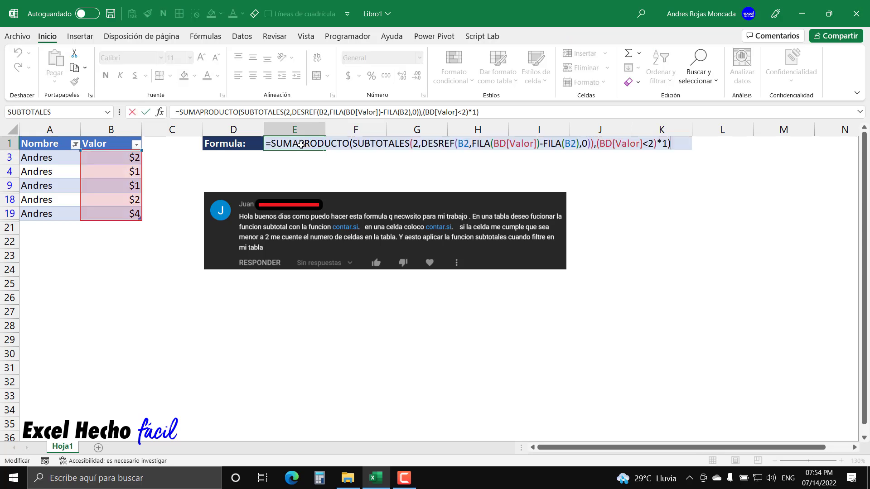
click(352, 143)
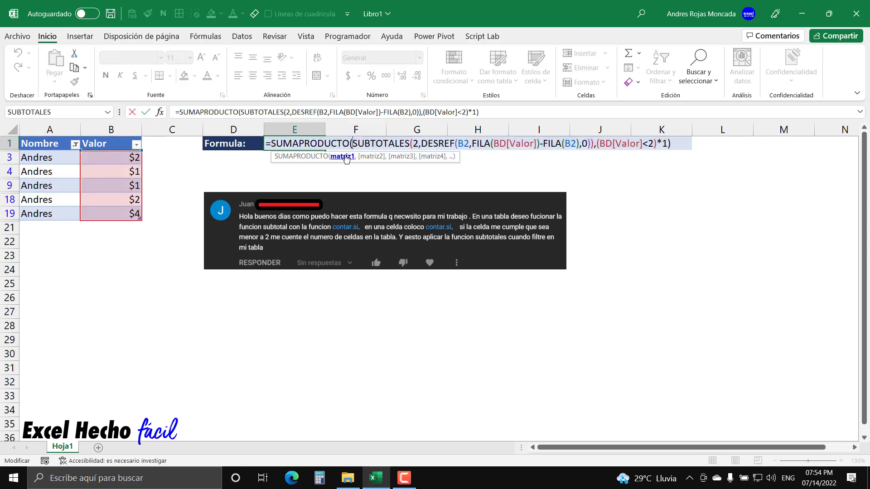
click(342, 156)
key(F9)
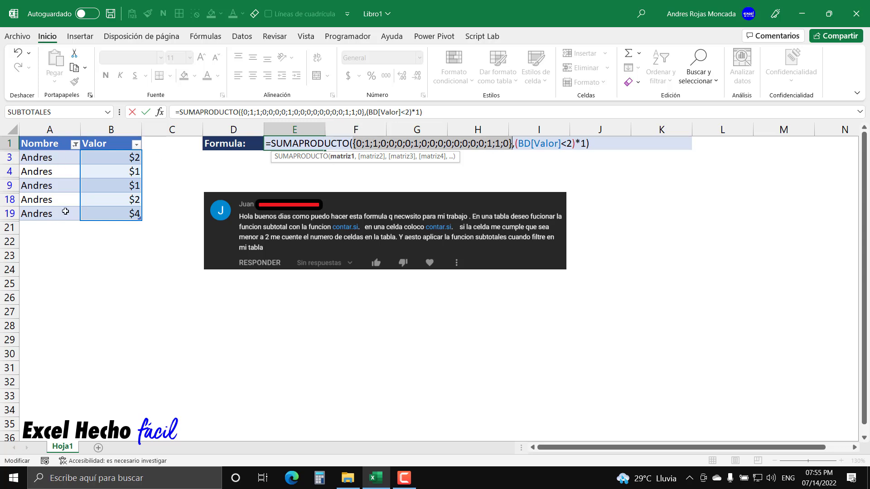
click(371, 156)
key(F9)
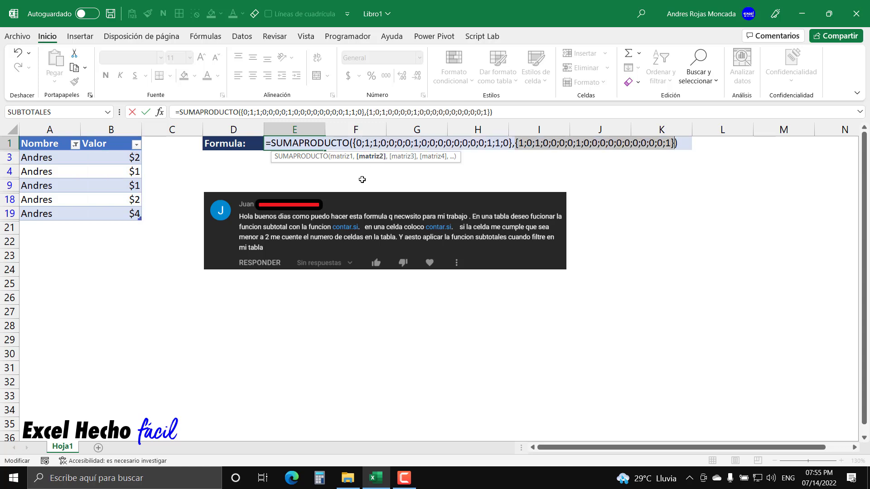
drag(456, 158, 359, 183)
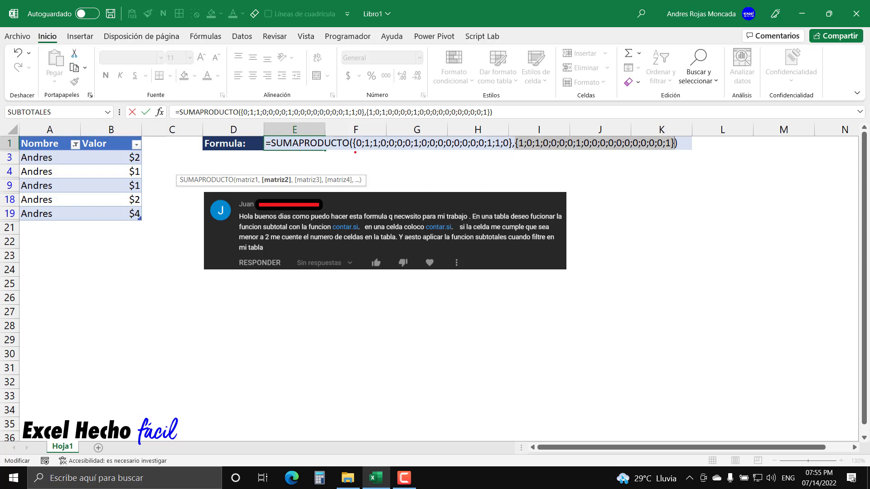
Draw curves pairing the first five elements of the two evaluated arrays, and erase the marks
mouse_move(358, 150)
mouse_down()
mouse_move(464, 171)
mouse_move(517, 163)
mouse_move(521, 153)
mouse_up()
mouse_move(367, 137)
mouse_down()
mouse_move(375, 127)
mouse_move(500, 112)
mouse_move(525, 133)
mouse_up()
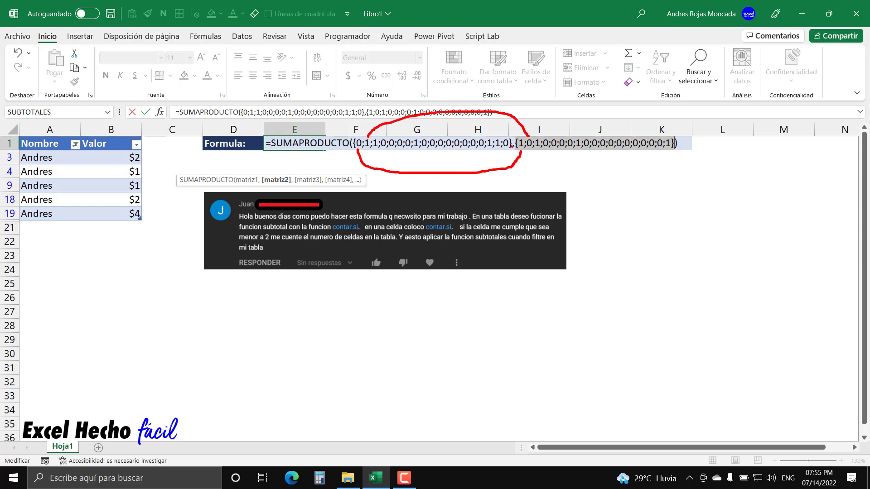
mouse_move(376, 150)
mouse_down()
mouse_move(459, 179)
mouse_move(538, 164)
mouse_move(538, 152)
mouse_up()
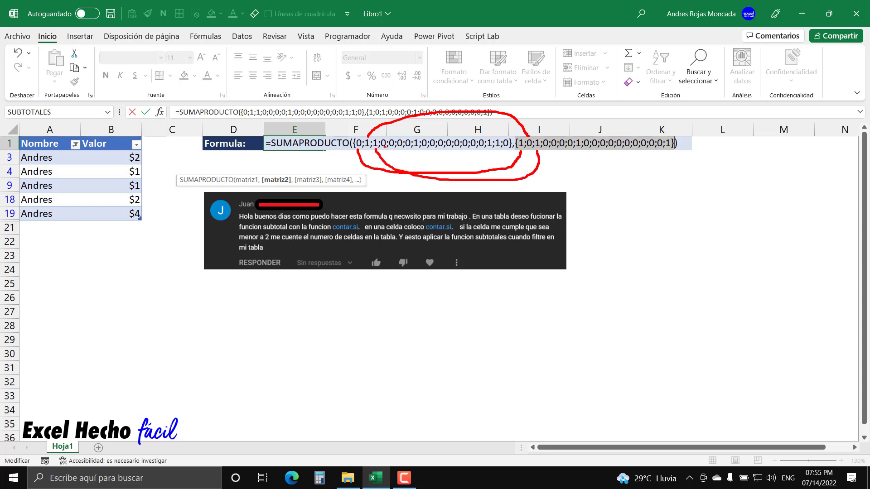
mouse_move(384, 137)
mouse_down()
mouse_move(419, 124)
mouse_move(520, 125)
mouse_move(540, 135)
mouse_up()
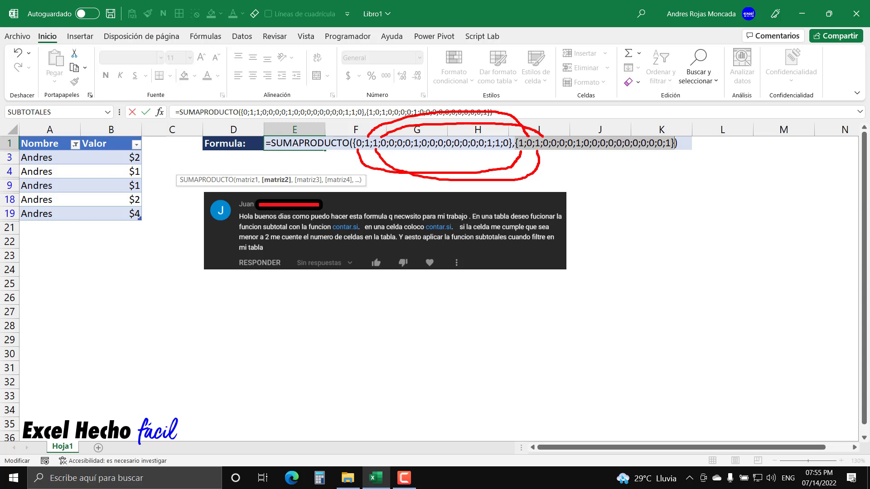
mouse_move(392, 149)
mouse_down()
mouse_move(516, 168)
mouse_move(552, 155)
mouse_up()
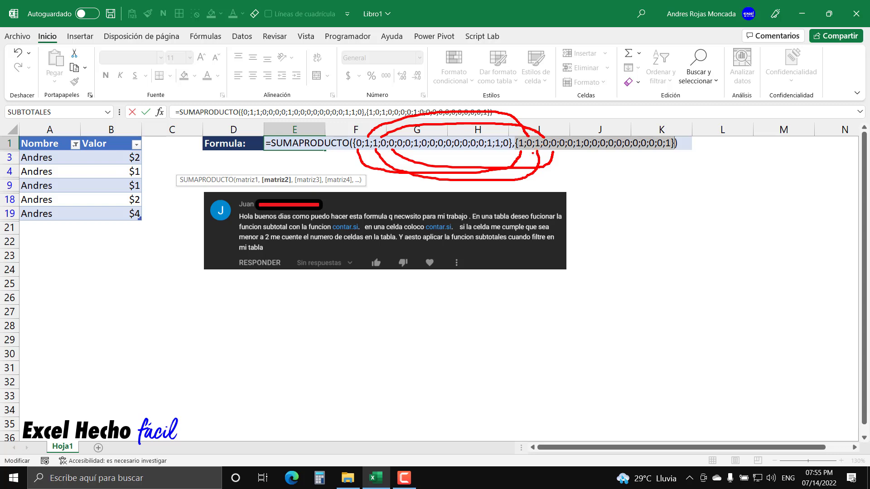
key(e)
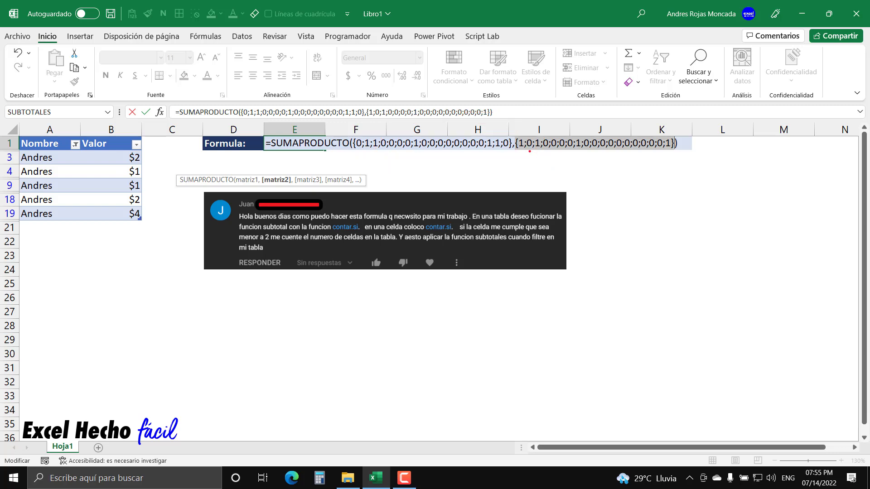
Link the matching 1s of both arrays with curves and cancel the E1 edit to keep the original formula
mouse_move(416, 151)
mouse_down()
mouse_move(492, 172)
mouse_move(567, 161)
mouse_move(578, 151)
mouse_up()
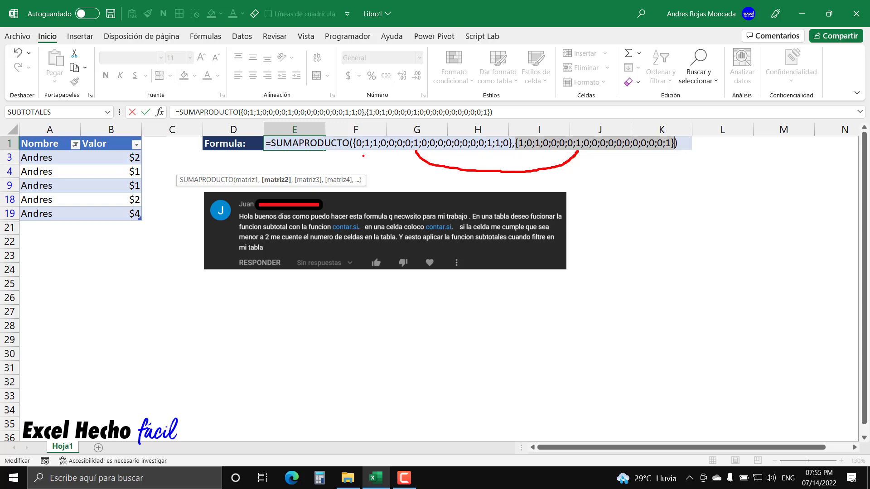
mouse_move(374, 136)
mouse_down()
mouse_move(496, 104)
mouse_move(537, 136)
mouse_up()
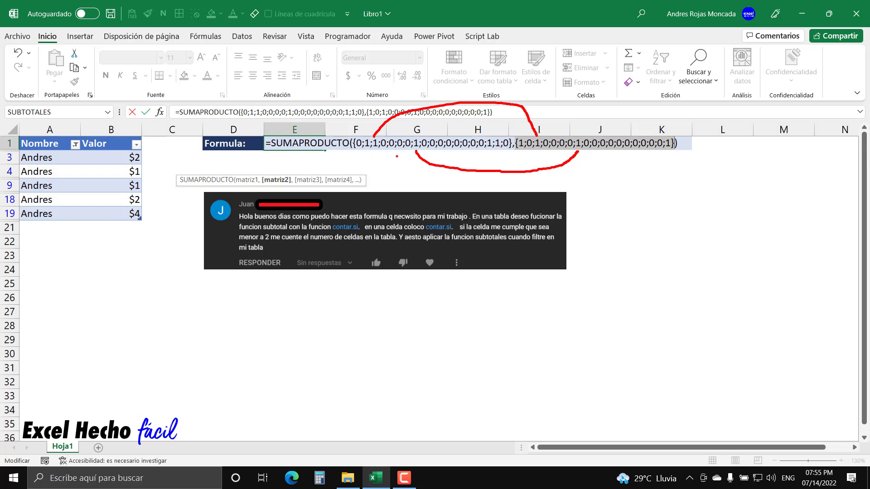
key(Escape)
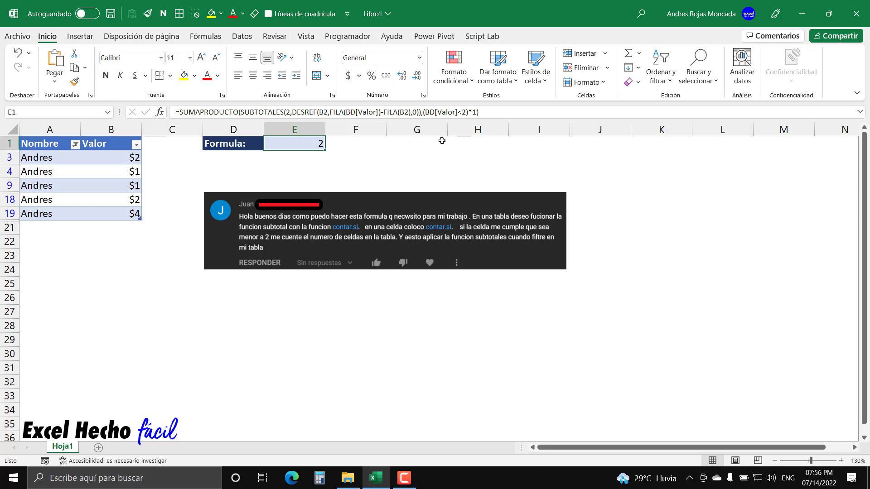
Reopen the E1 formula, highlight its (BD[Valor]<2) condition and close it unchanged
key(F2)
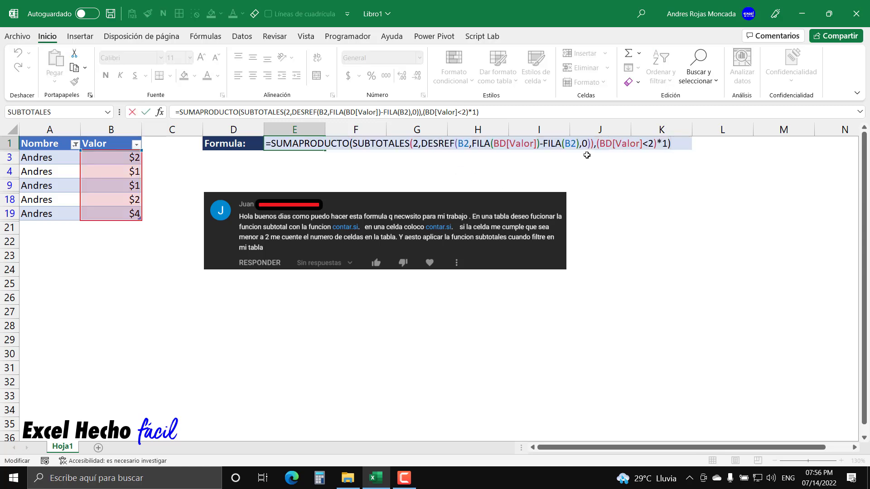
mouse_move(596, 143)
mouse_down()
mouse_move(658, 143)
mouse_move(596, 143)
mouse_up()
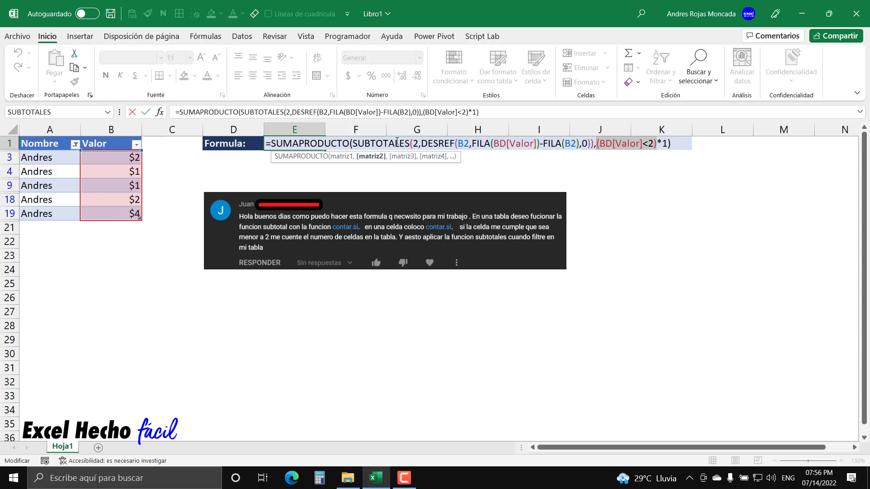
key(Return)
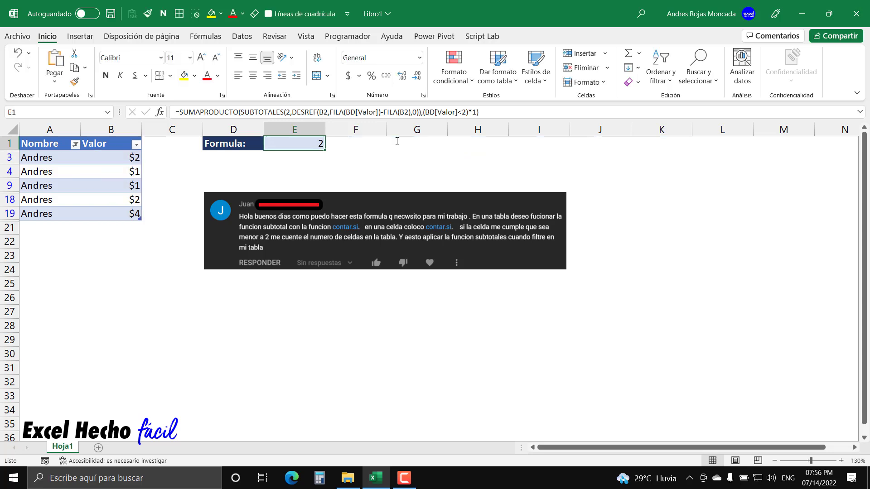
Change the Nombre filter to show only the second listed name and check its value in B2
click(57, 146)
click(75, 145)
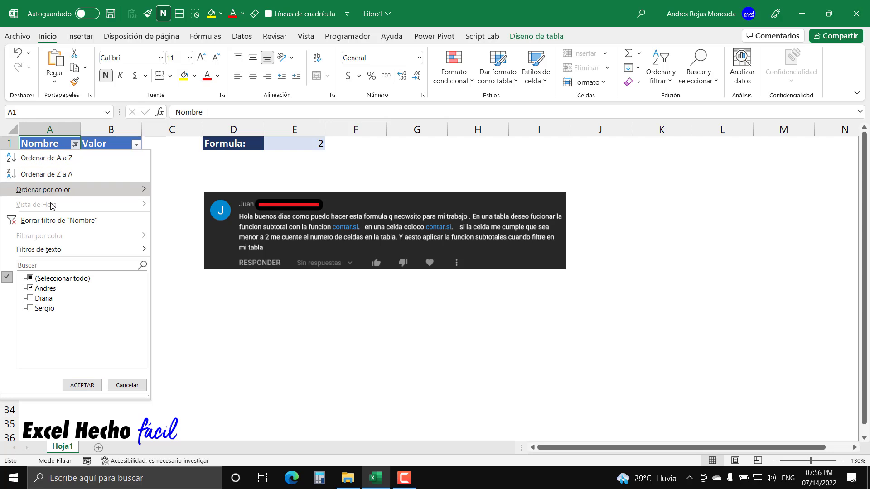
click(30, 289)
click(30, 298)
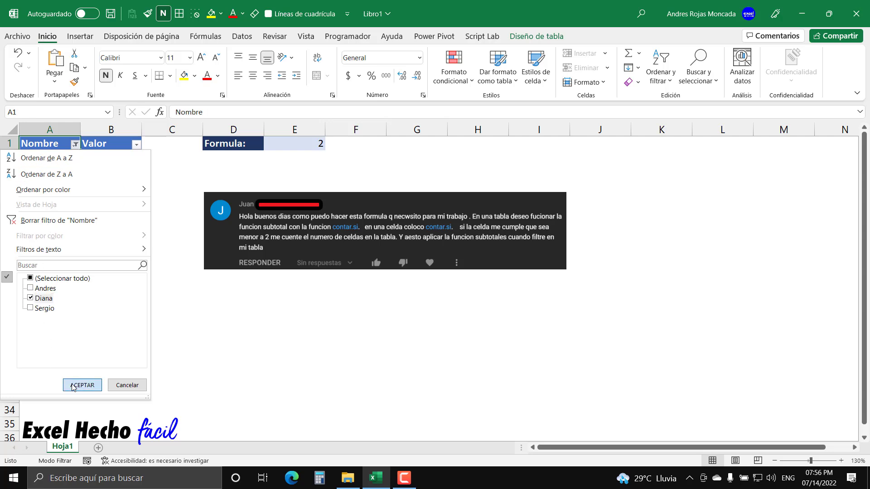
click(82, 385)
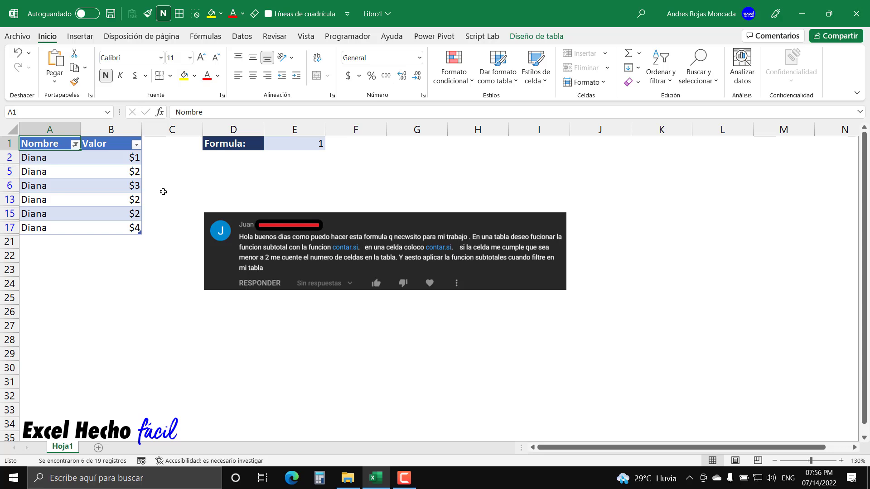
click(132, 159)
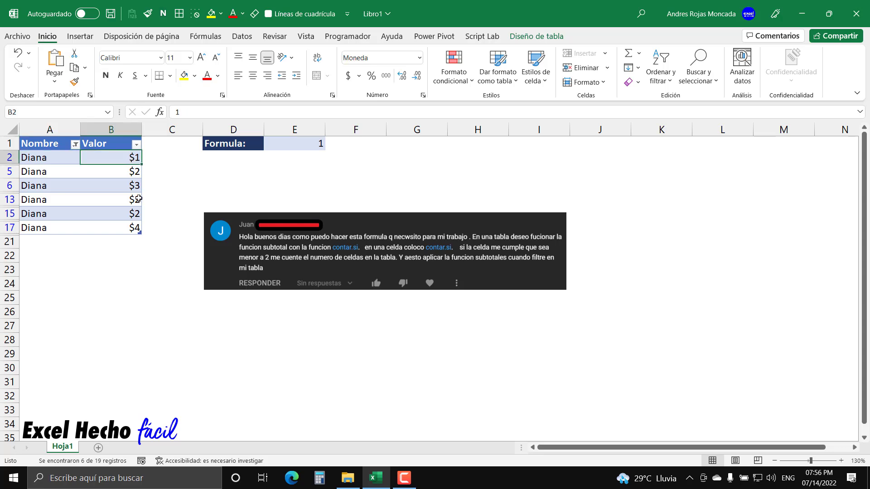
Switch the Nombre filter to only the third listed name and compare the value in B20 with the E1 result
click(75, 144)
click(41, 298)
click(30, 308)
click(82, 385)
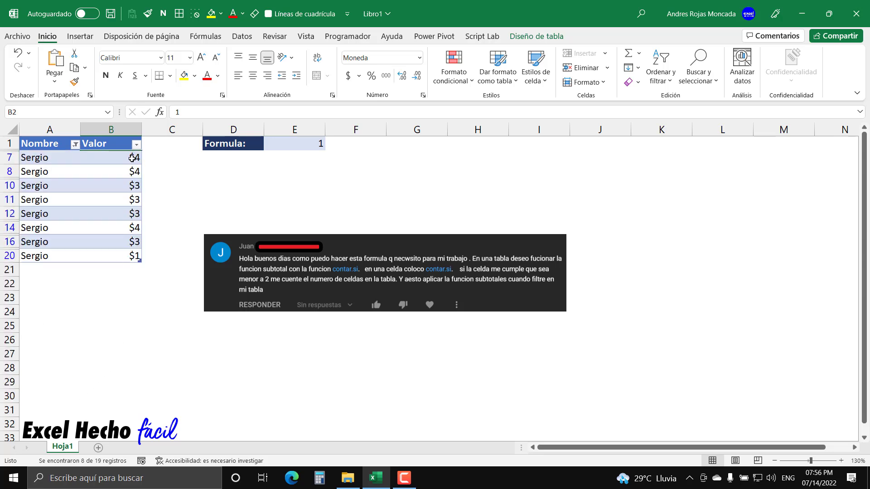
click(130, 254)
click(315, 148)
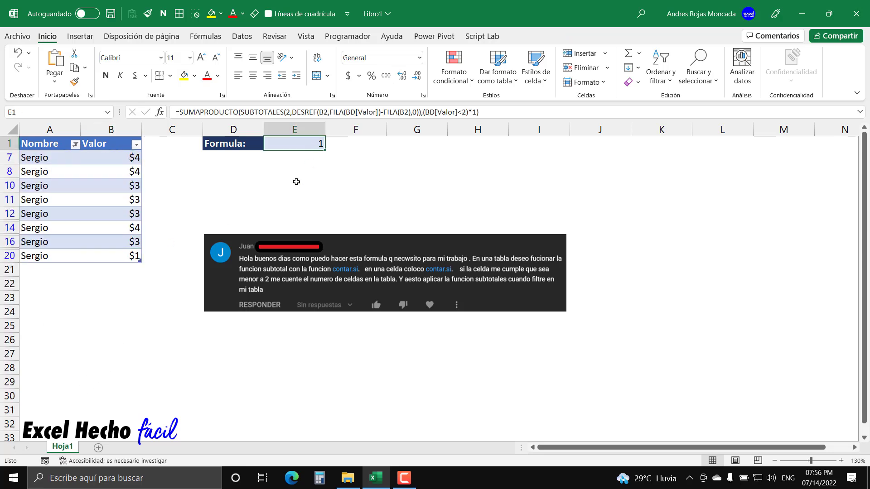
click(141, 261)
click(315, 145)
Clear the table's filter by turning its filtering off and back on
click(56, 145)
key(ctrl+shift+l)
key(ctrl+shift+l)
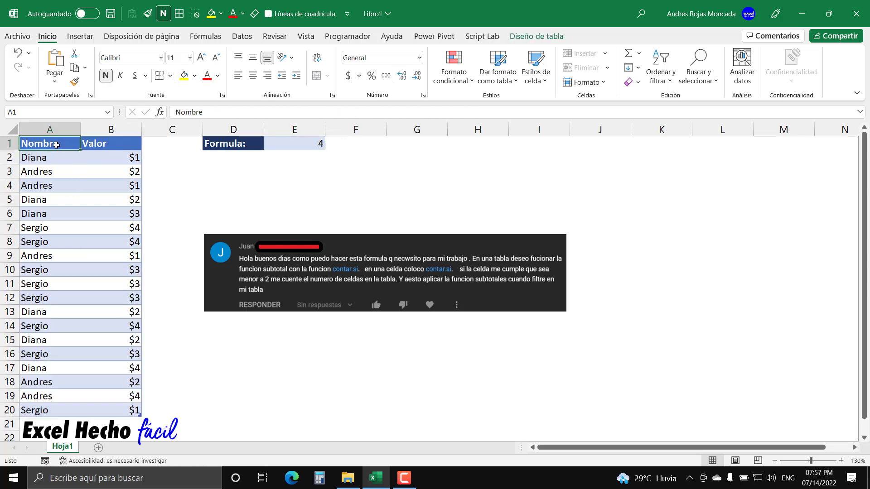
click(419, 146)
Display the text of the E1 formula in cell D3 with FORMULATEXTO
click(232, 173)
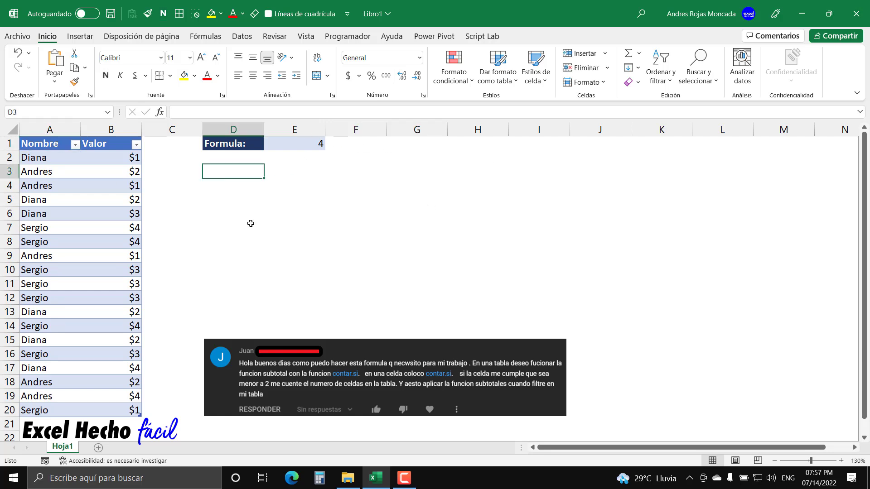
text(=for)
key(Tab)
key(Up)
key(Up)
key(Right)
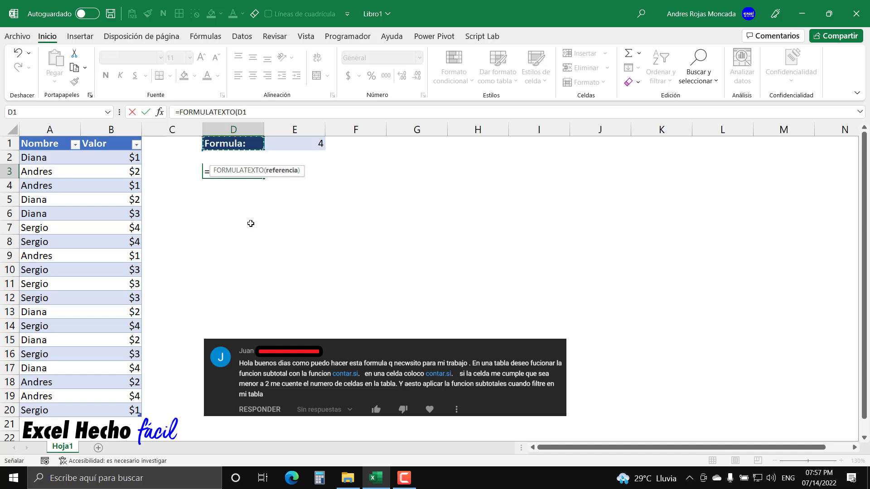
key(Return)
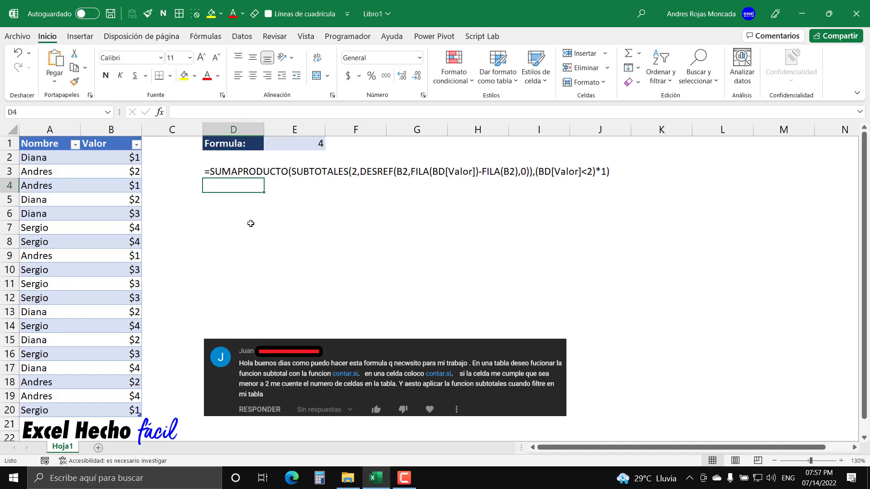
Color the formula text in D3 with the standard blue font color
click(244, 171)
click(218, 75)
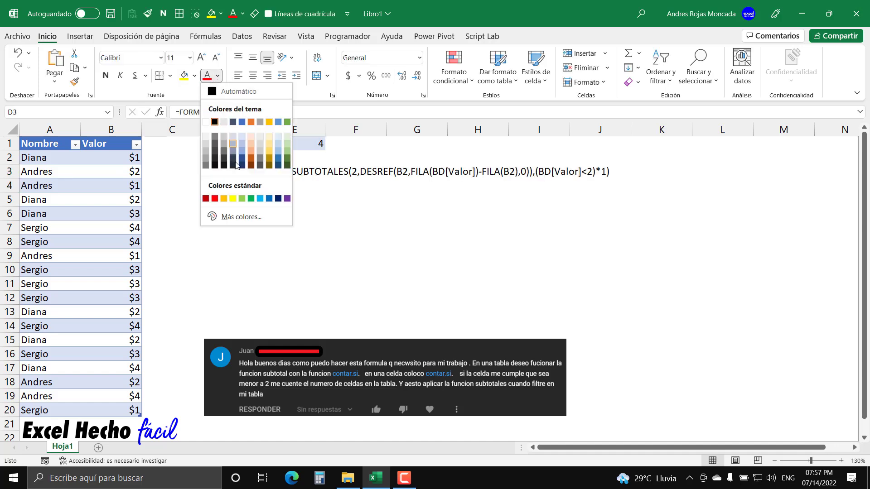
click(269, 198)
click(235, 203)
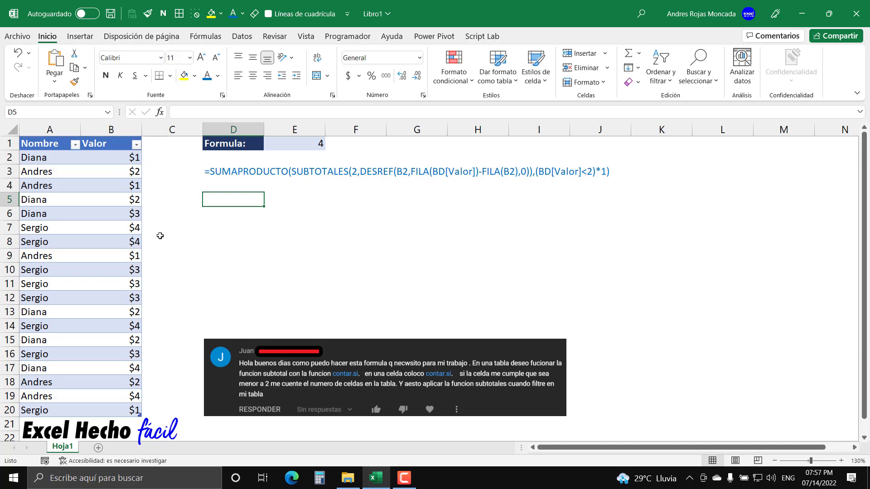
Highlight the Valor range B2:B20 to review the counted values, and deselect it by selecting E5
drag(129, 157, 139, 415)
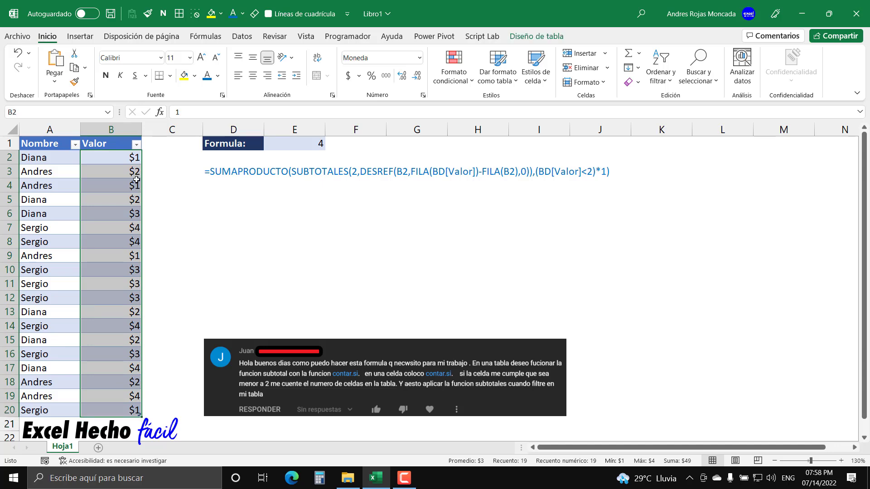
click(240, 199)
click(296, 201)
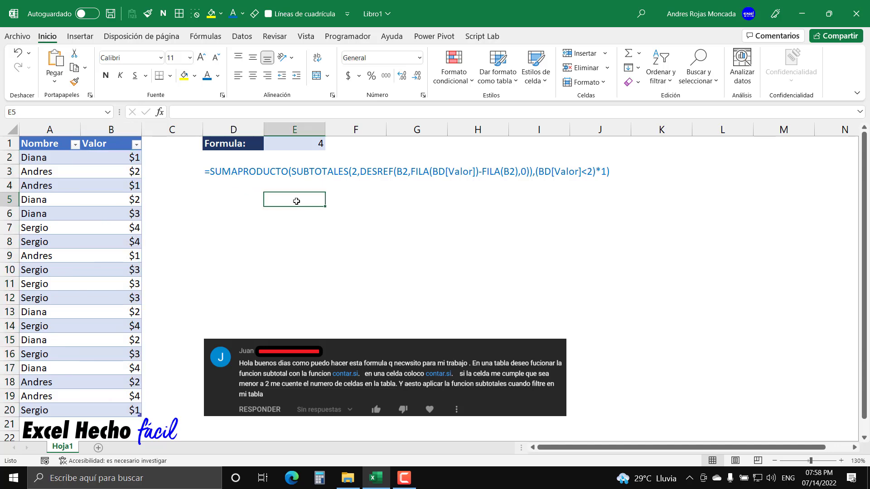